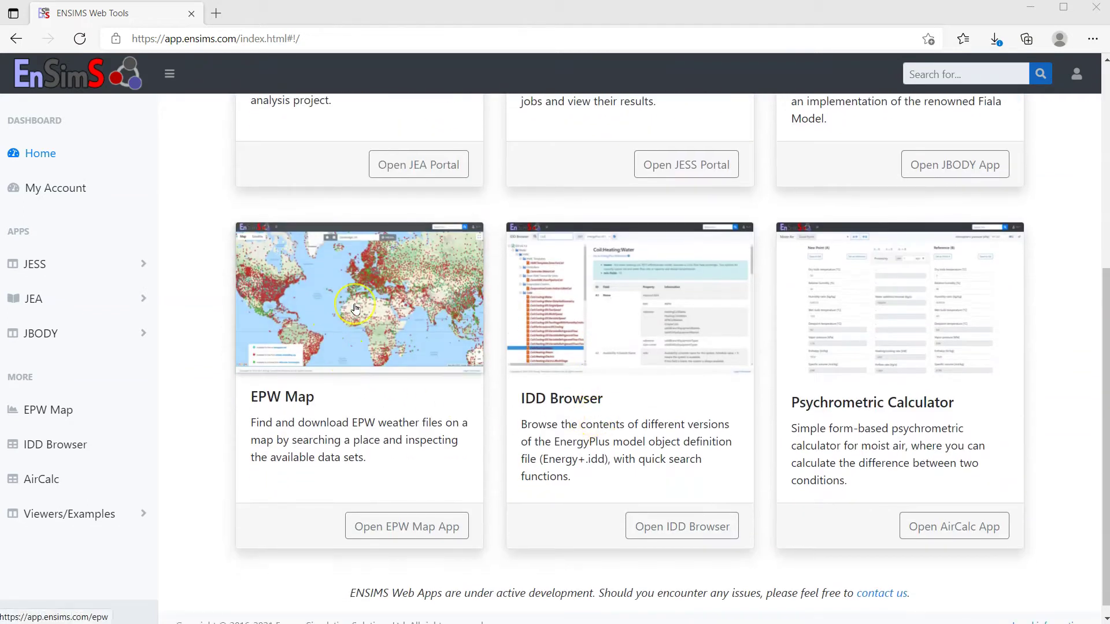
Launch the EPW Map tool from its card on the ENSIMS Web Tools dashboard
click(356, 309)
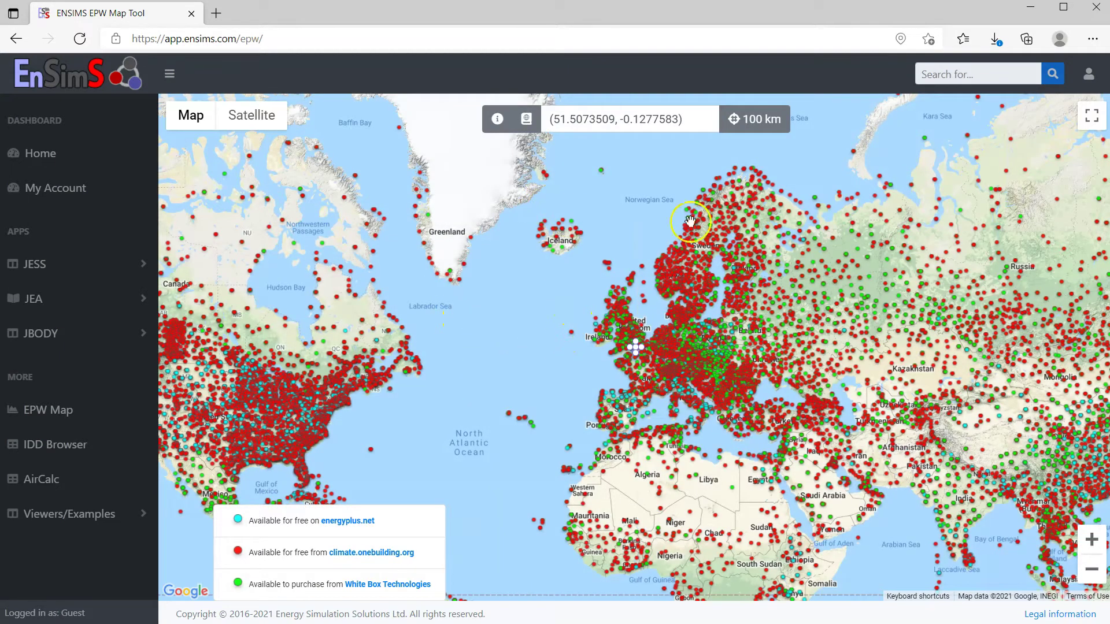
click(496, 119)
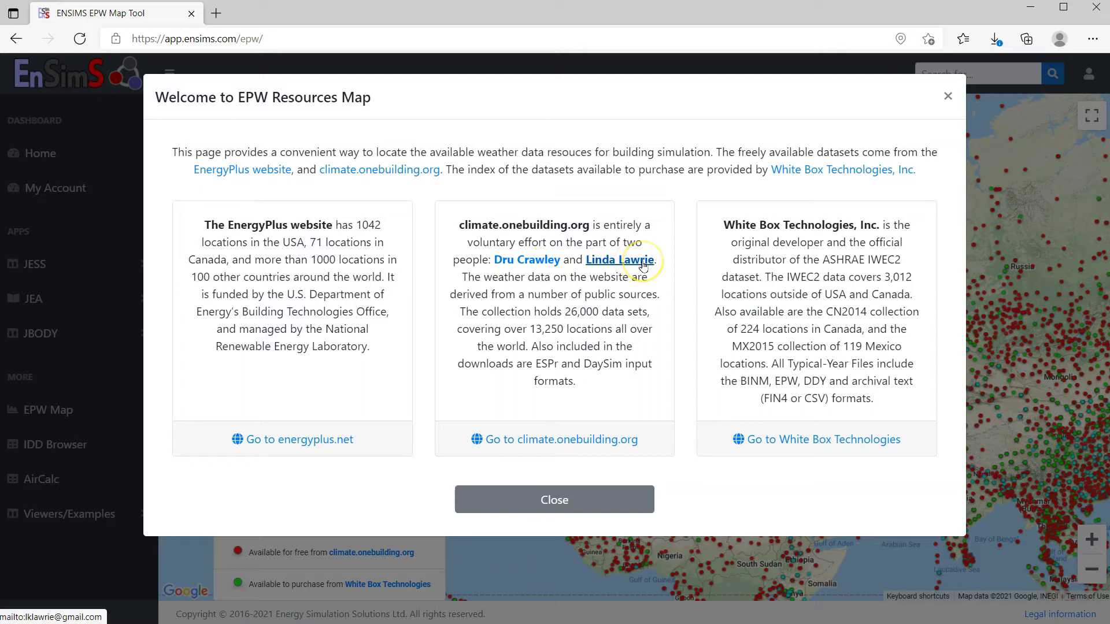
click(582, 500)
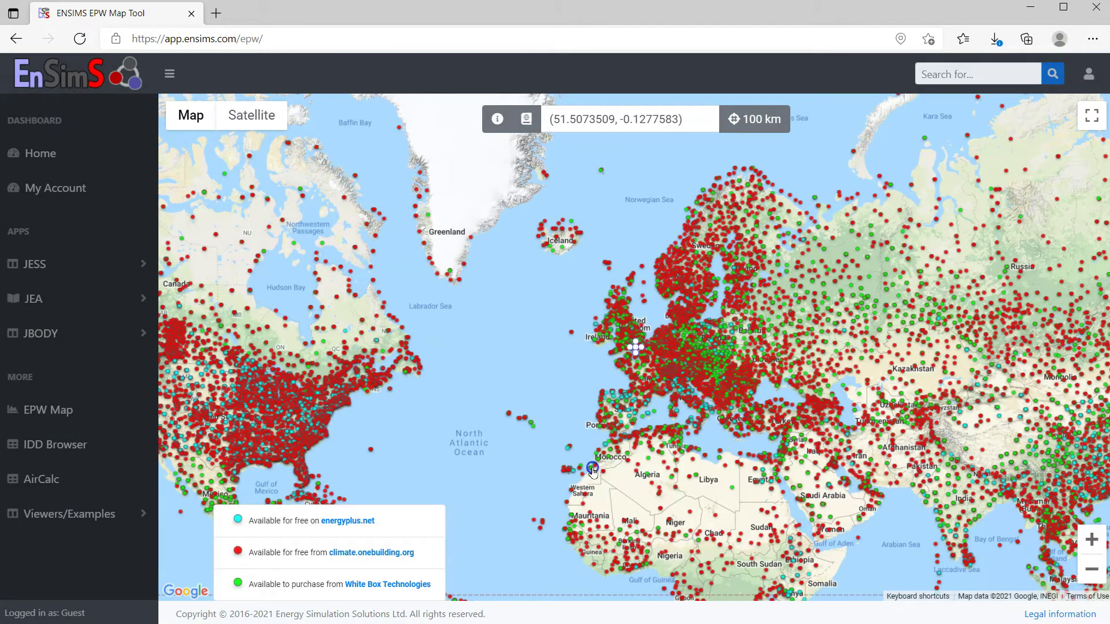
drag(592, 470, 493, 265)
drag(619, 508, 577, 322)
drag(822, 523, 495, 324)
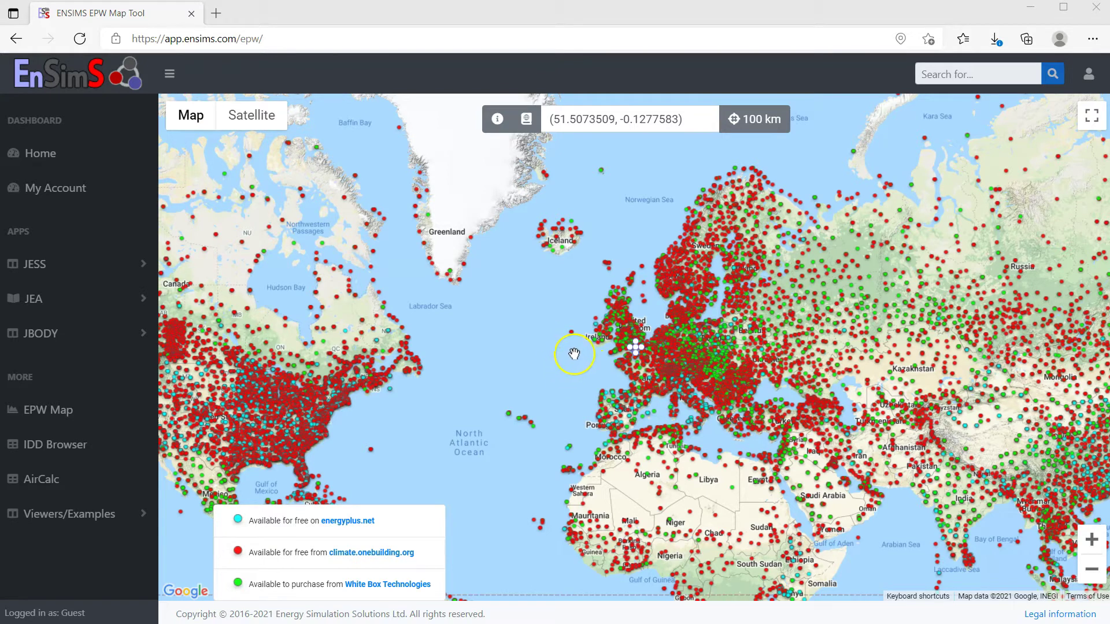
Centre the map on Giants Causeway, Bushmills, UK with a 100 km radius, then paste '自由女神像' as a new search
click(689, 122)
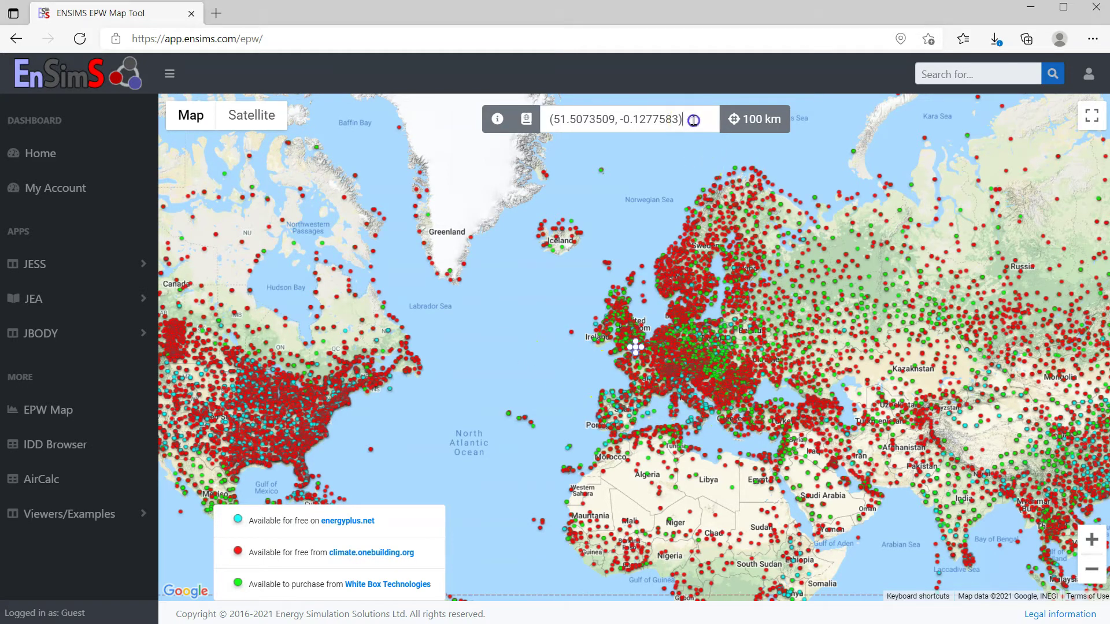
key(ctrl+a)
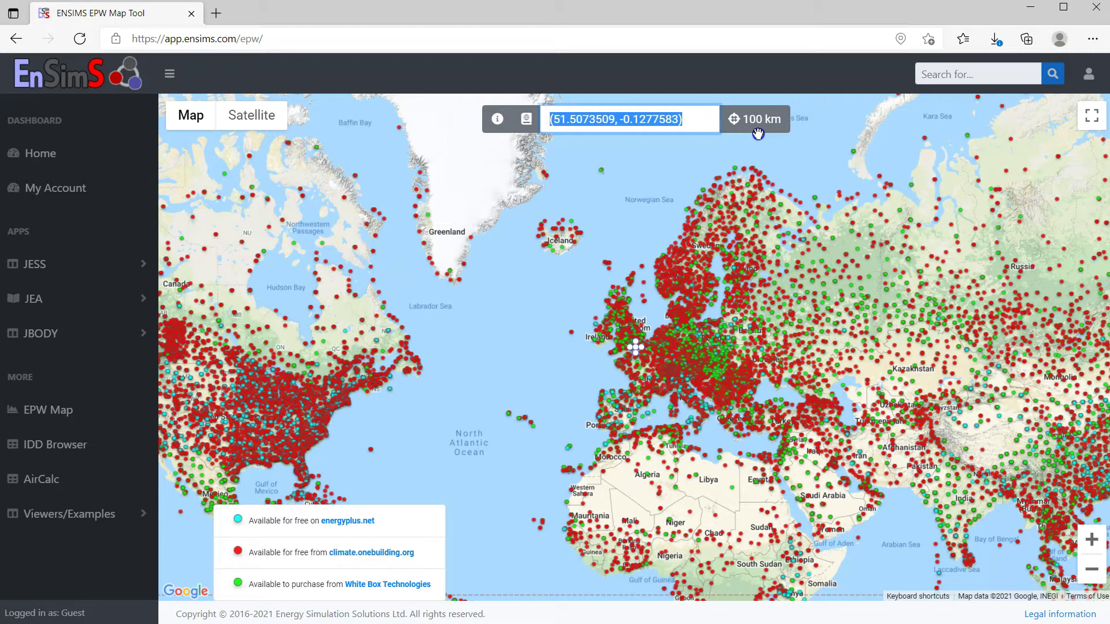
text(Giants)
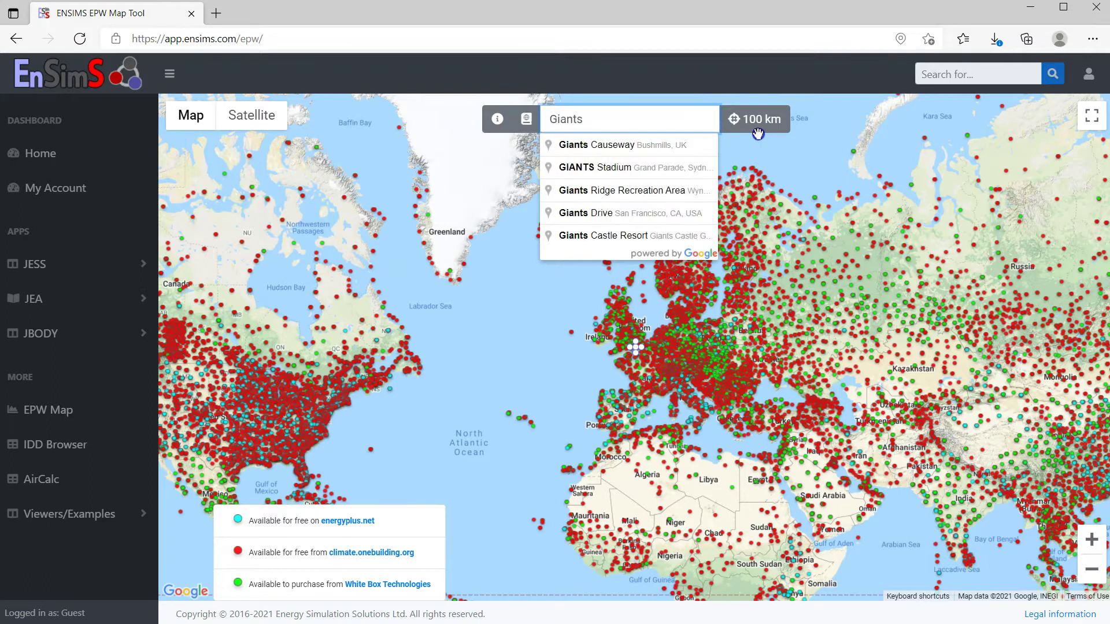
key(Down)
key(Return)
click(757, 131)
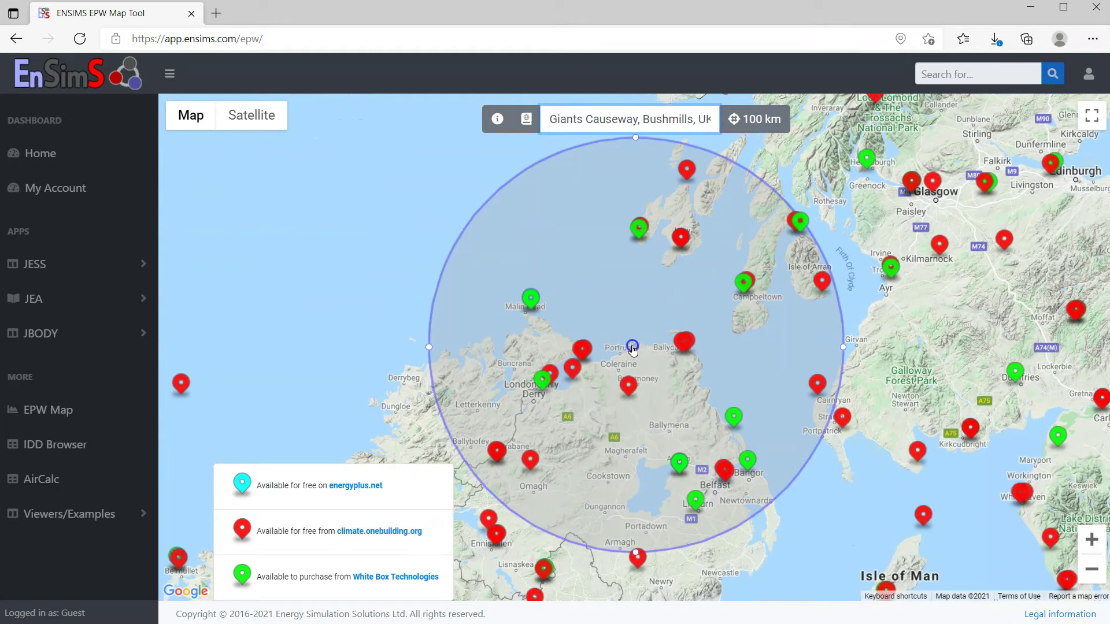
triple_click(552, 121)
text(自由女神像)
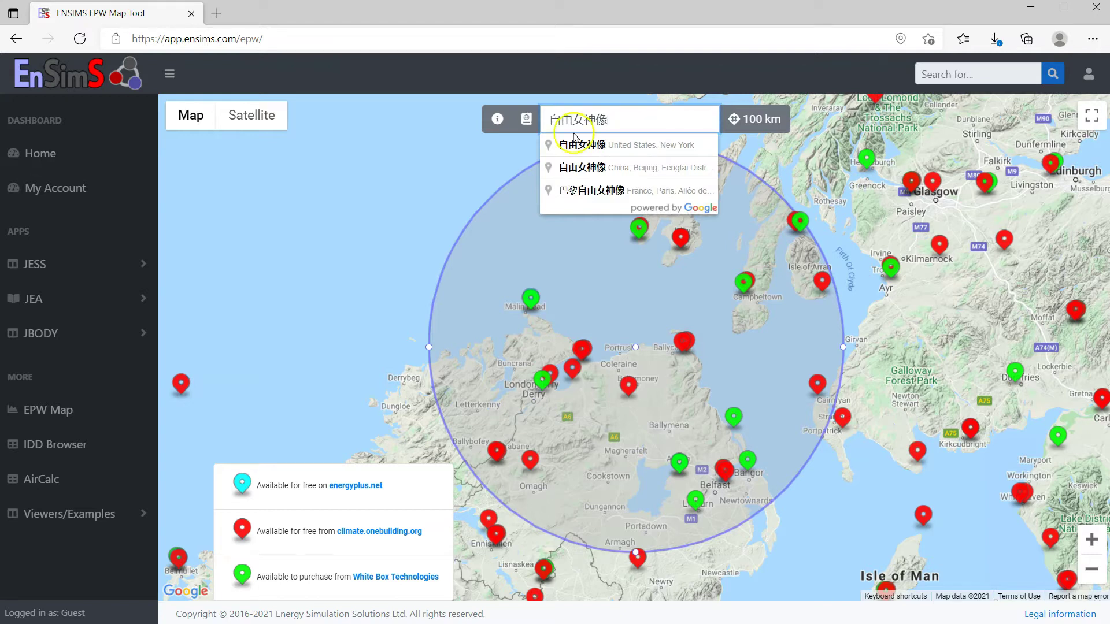
Centre on the Statue of Liberty, New York, and resize the search circle to 13 km
click(605, 144)
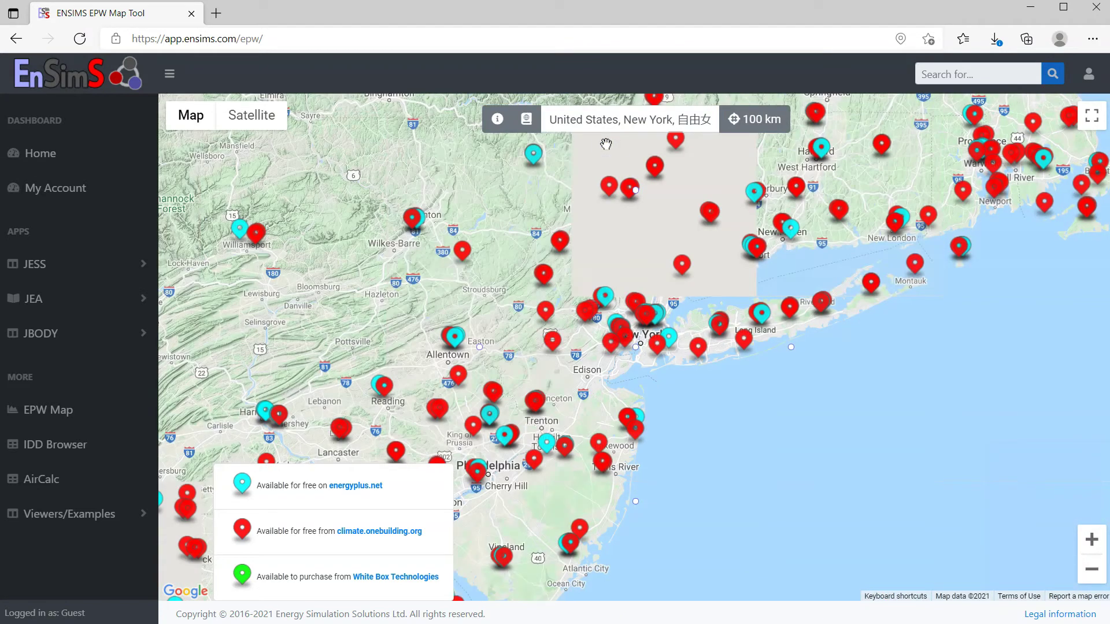
scroll(638, 362, up, 3)
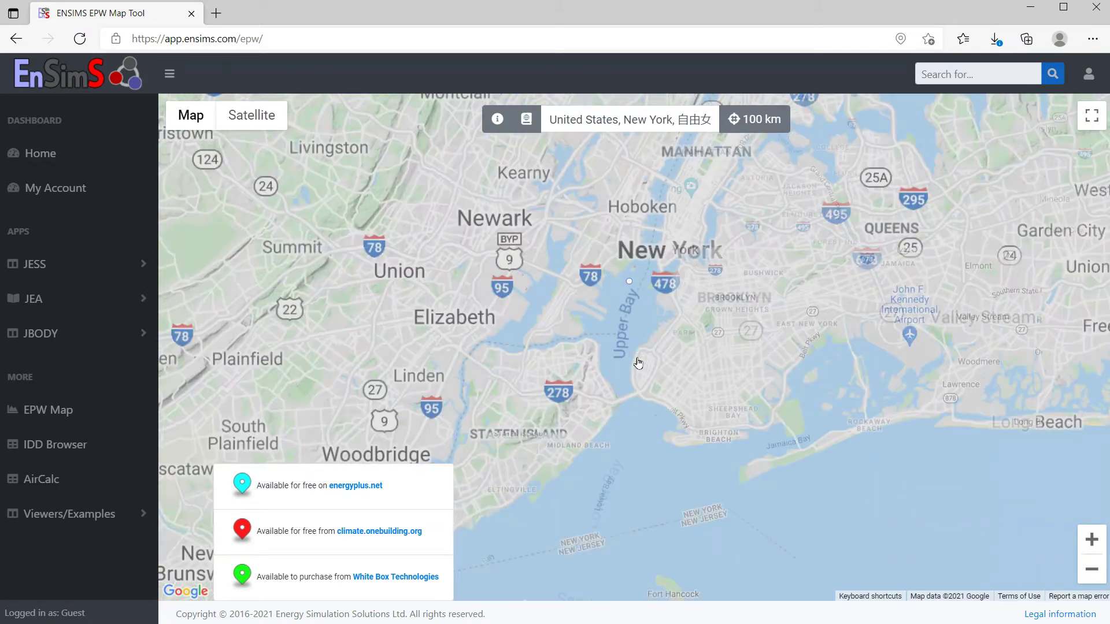
scroll(638, 363, down, 3)
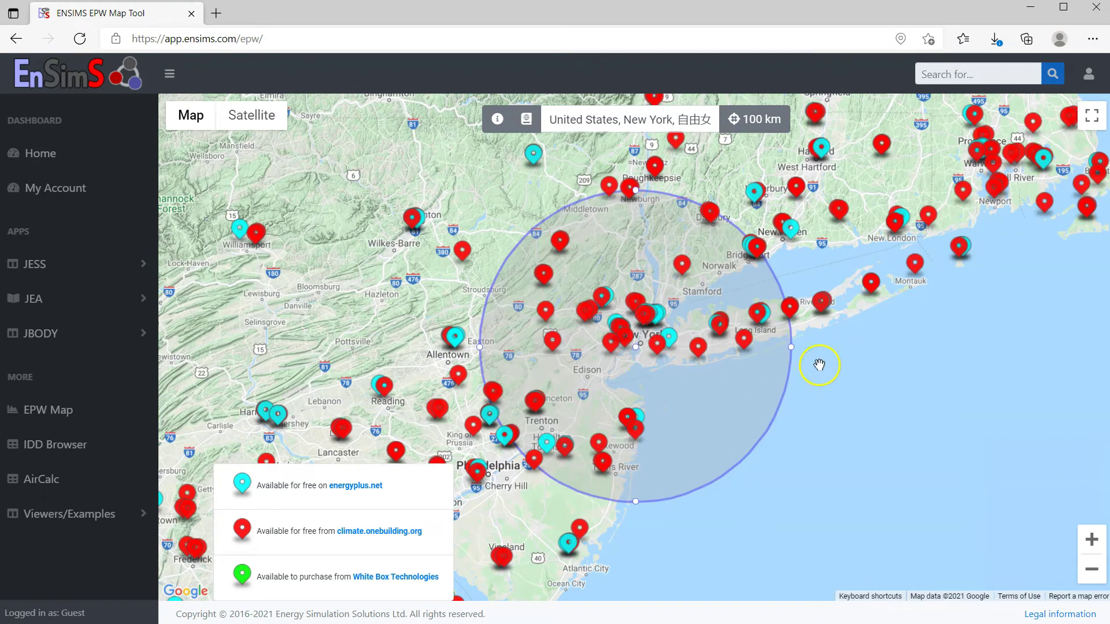
drag(794, 349, 661, 349)
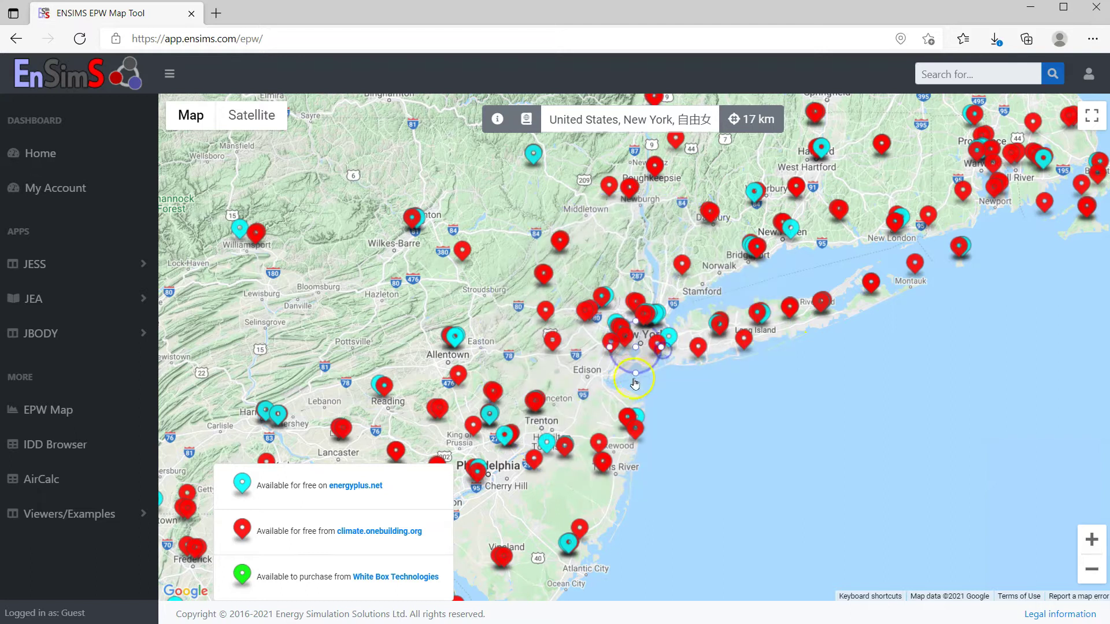
scroll(639, 378, up, 3)
drag(812, 284, 818, 442)
drag(757, 405, 704, 408)
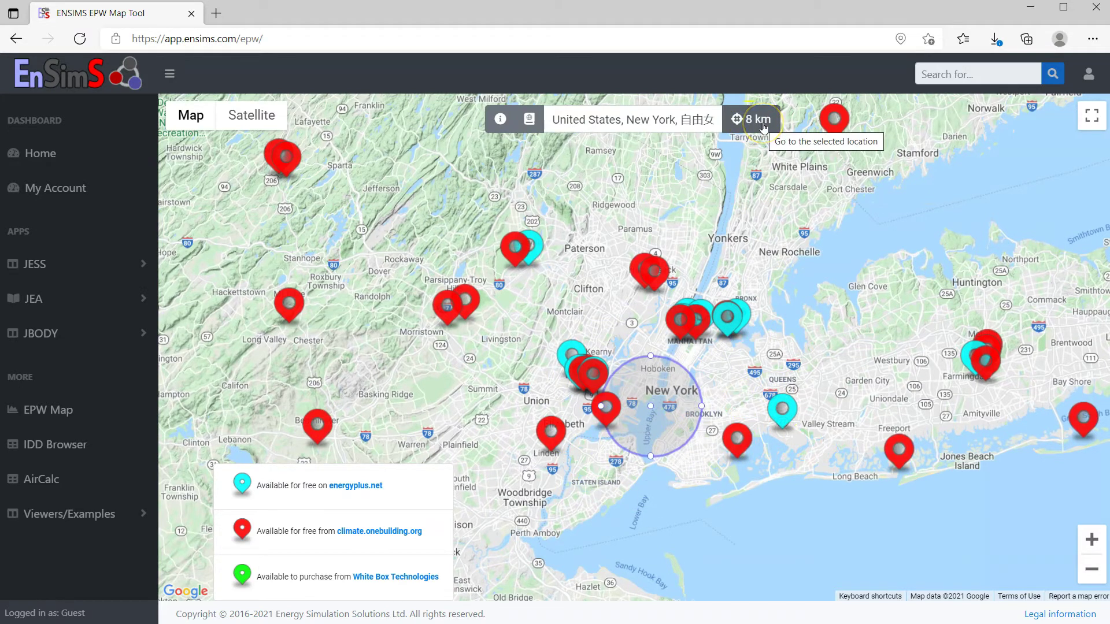
click(768, 375)
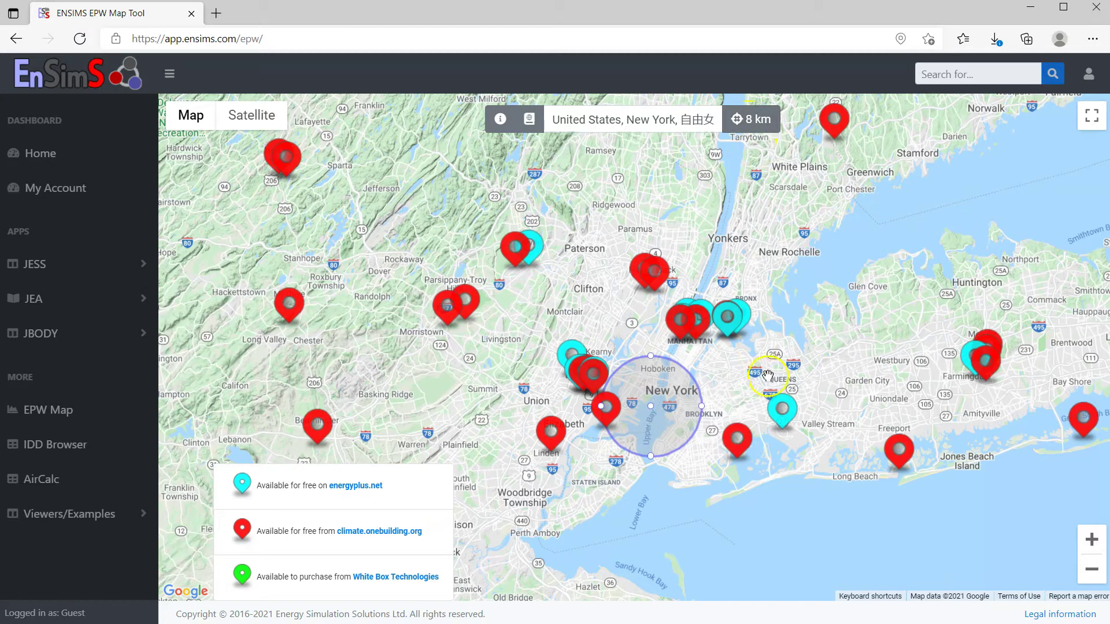
drag(704, 407, 730, 406)
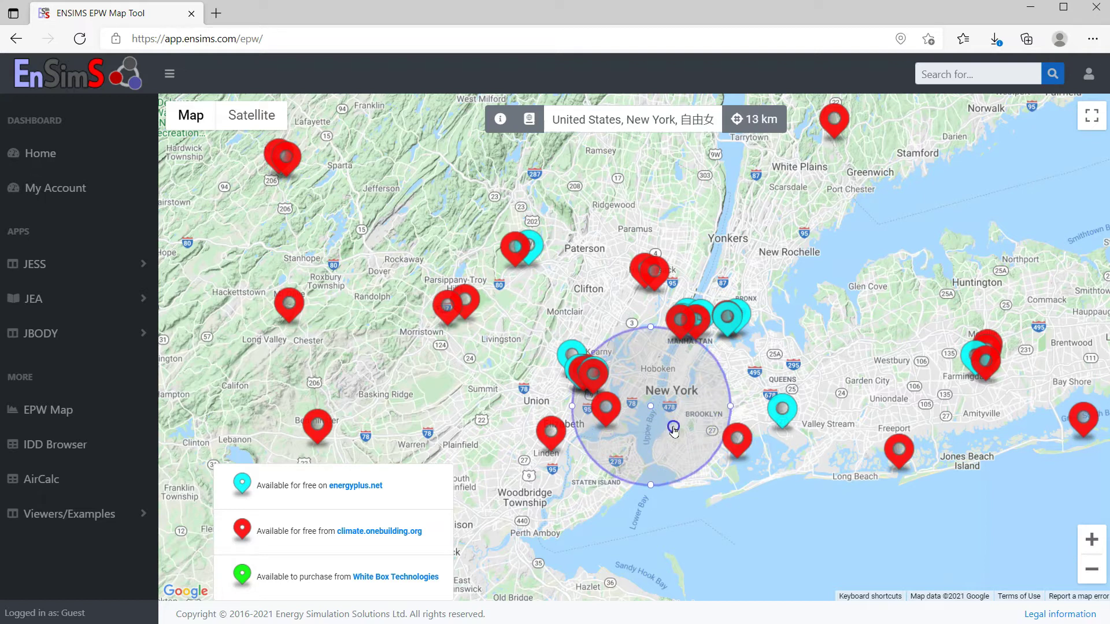
Open the Bergen Point station details and try downloading all its files as a .zip
click(606, 410)
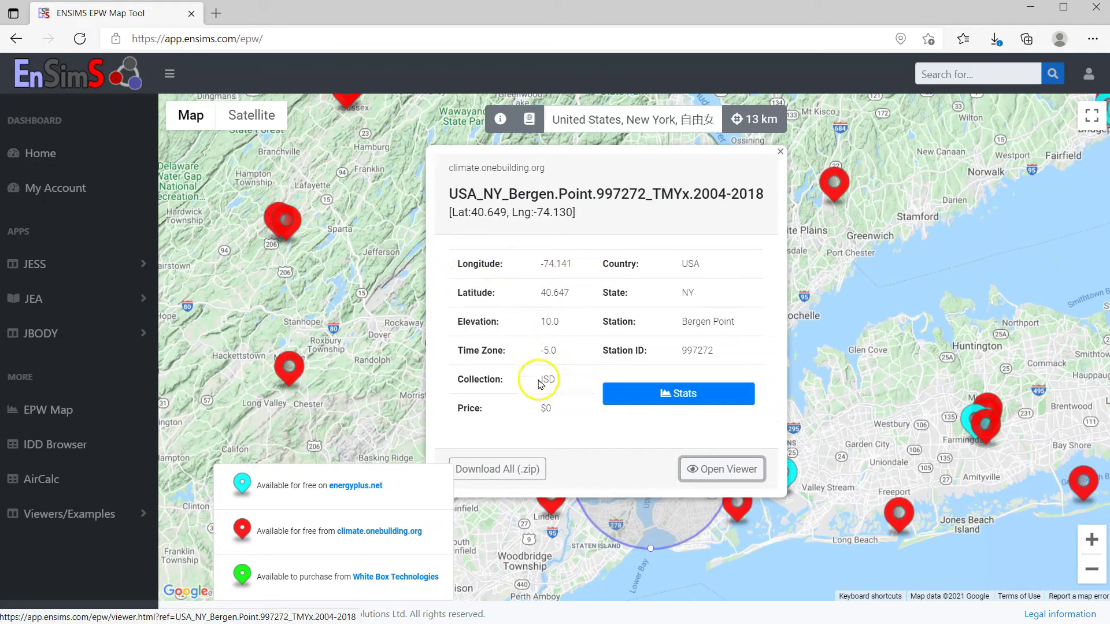
click(502, 470)
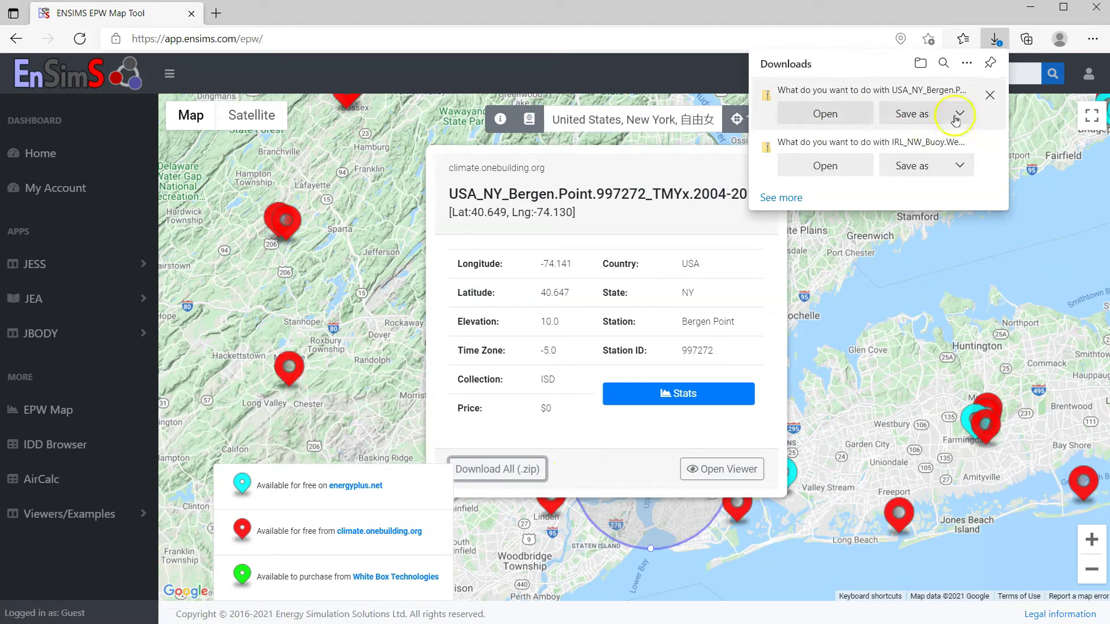
click(992, 96)
click(991, 95)
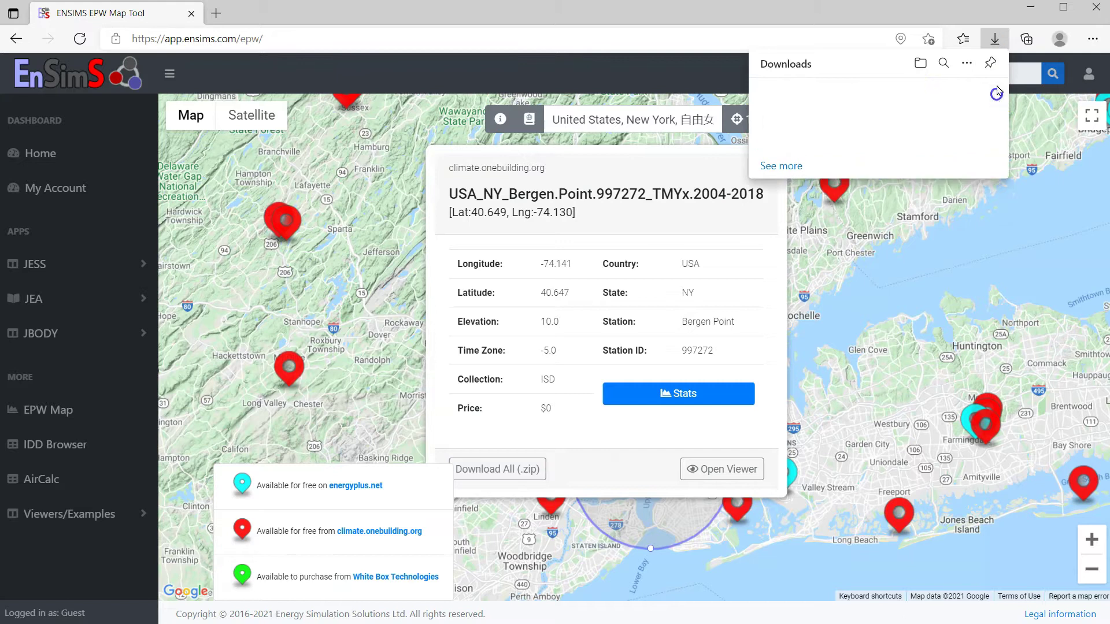
key(Escape)
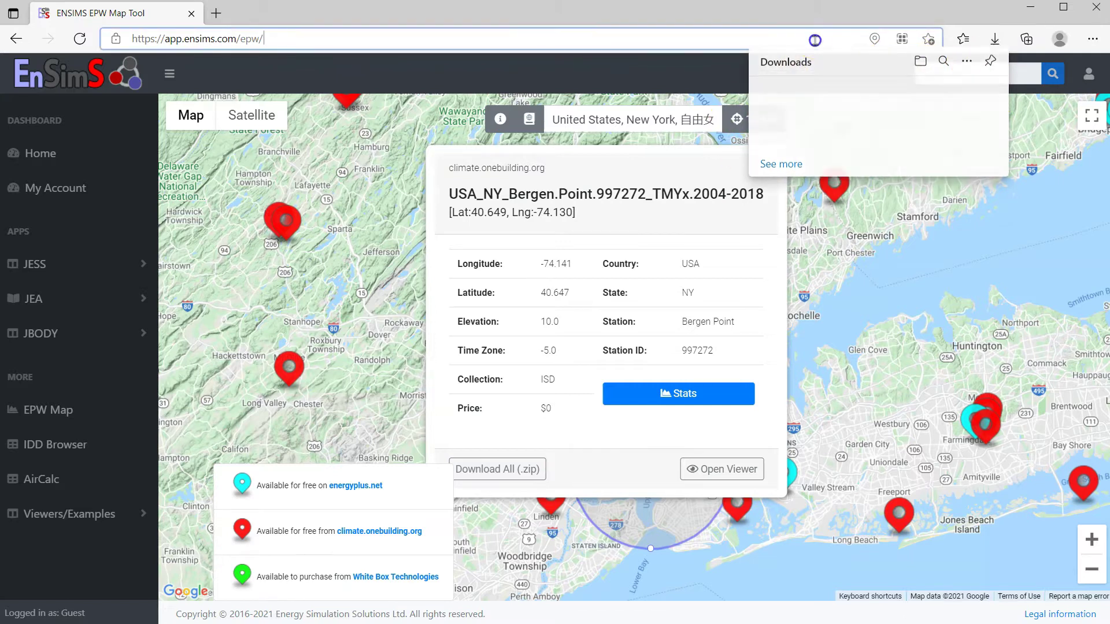
click(506, 463)
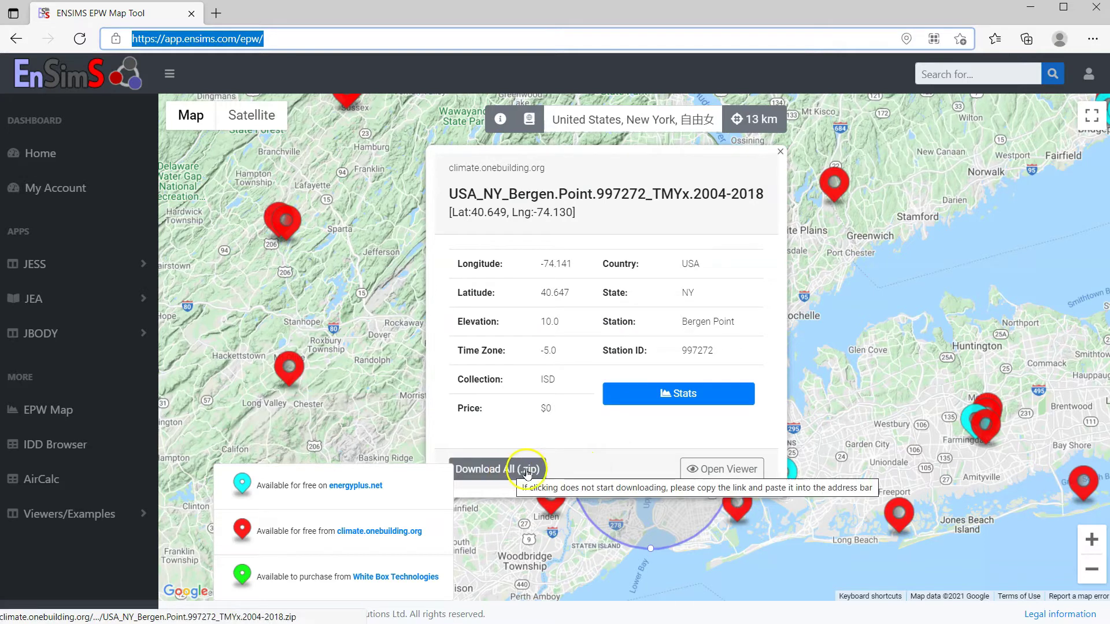
Save the Download All (.zip) file through the link's 'Save link as' option
right_click(504, 471)
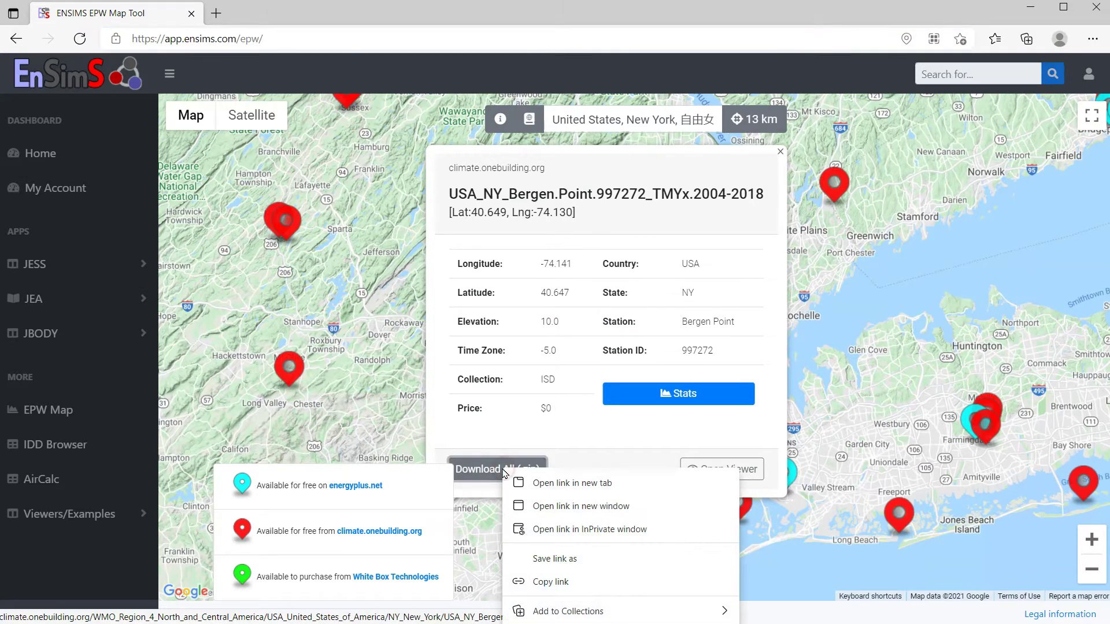
click(565, 563)
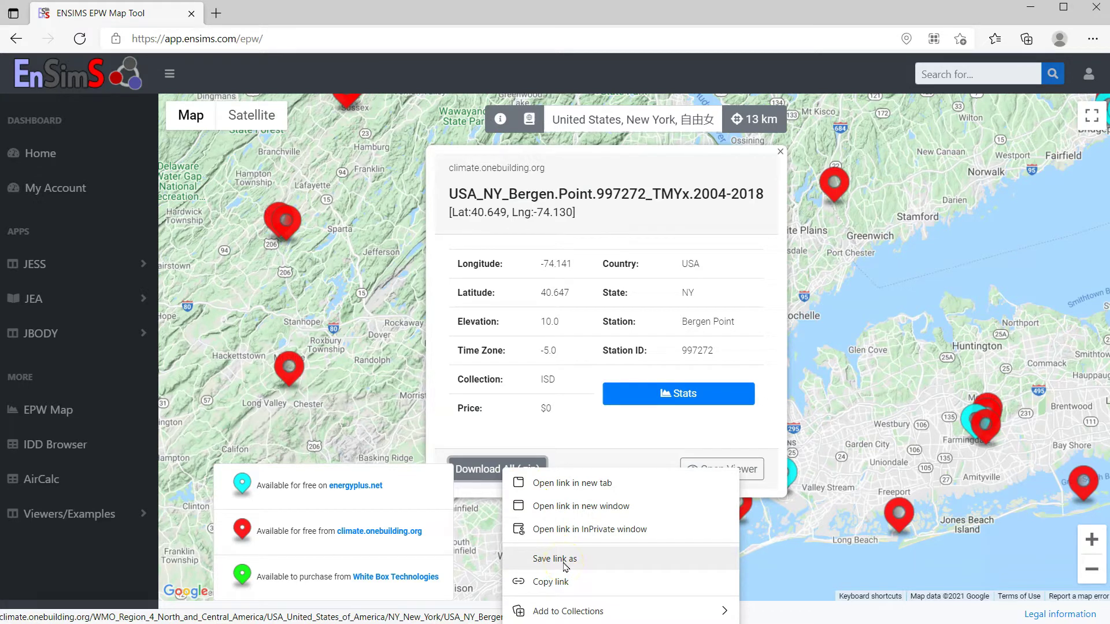
click(642, 393)
click(682, 398)
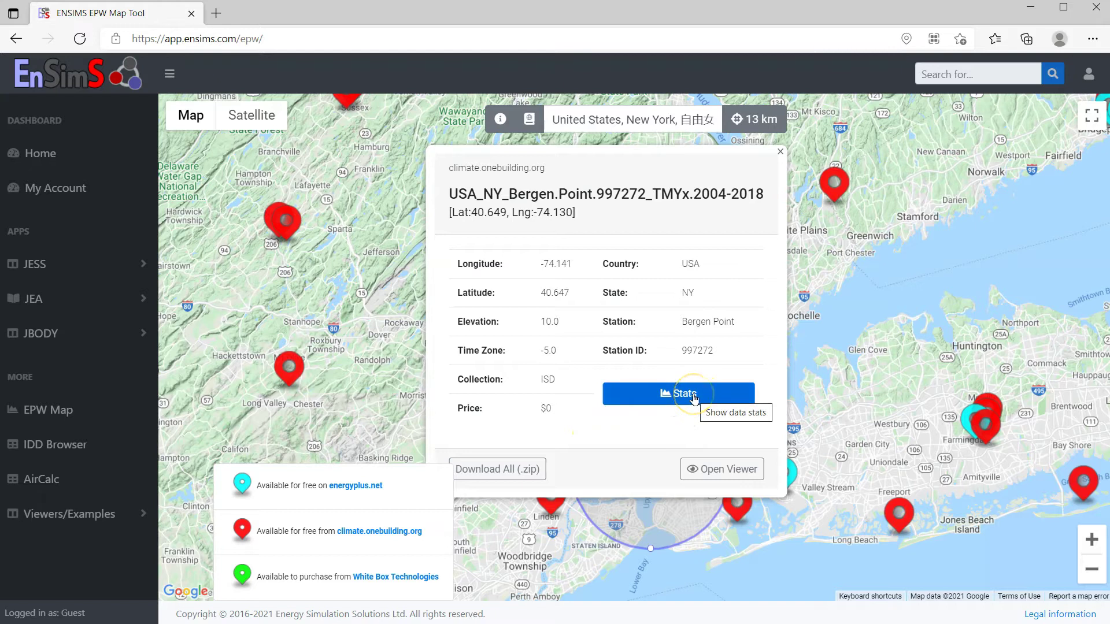
Open Bergen Point's weather statistics charts and scroll through them
click(693, 398)
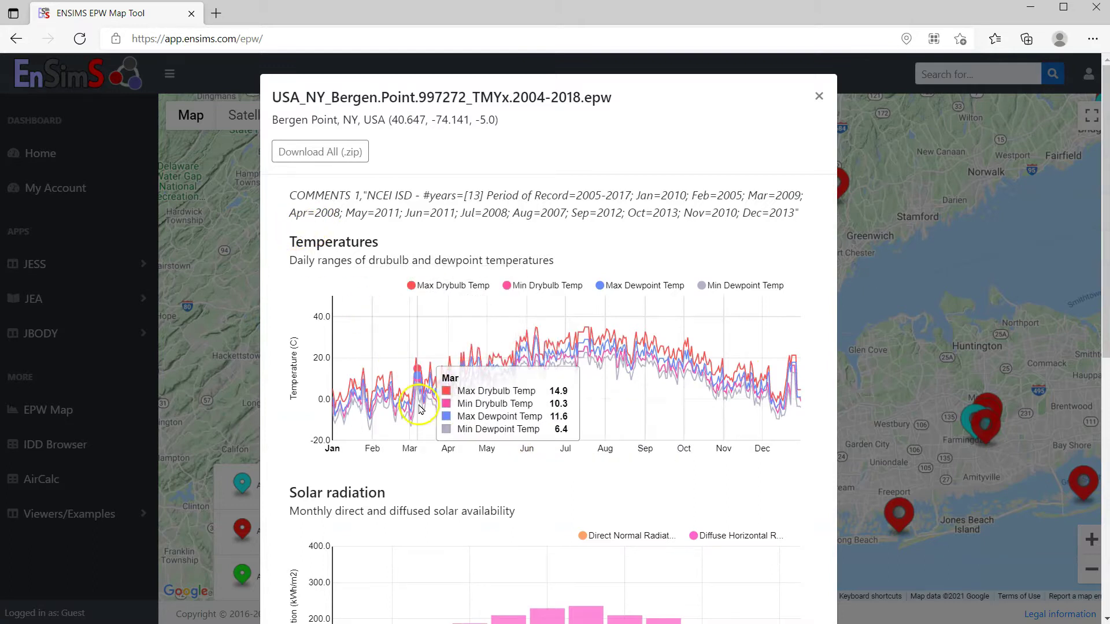
scroll(653, 426, down, 3)
scroll(653, 427, down, 3)
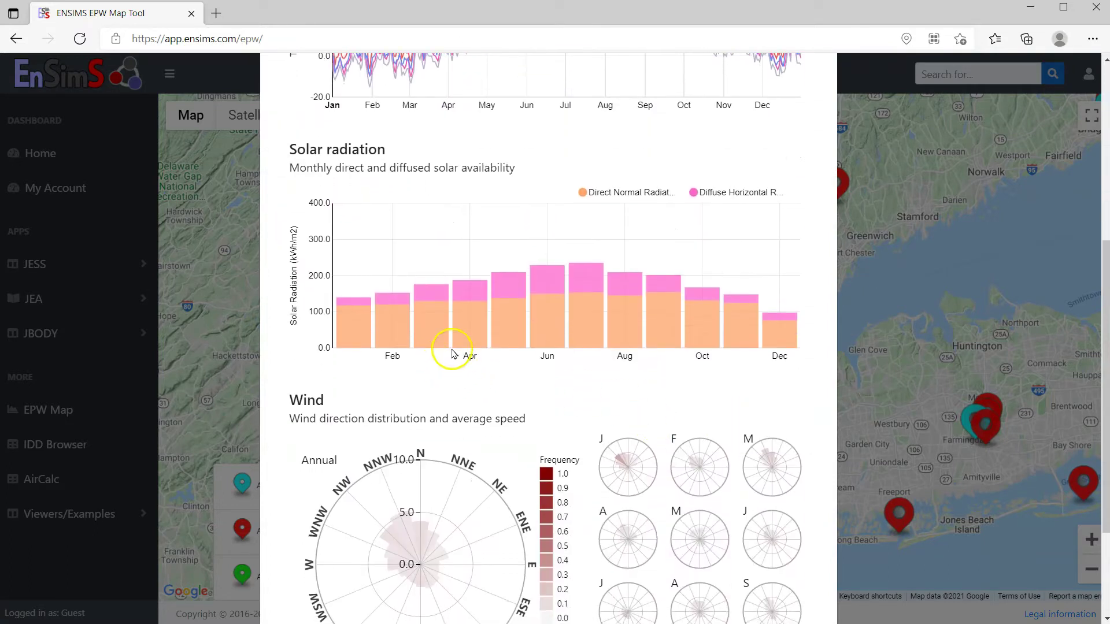
scroll(643, 406, down, 3)
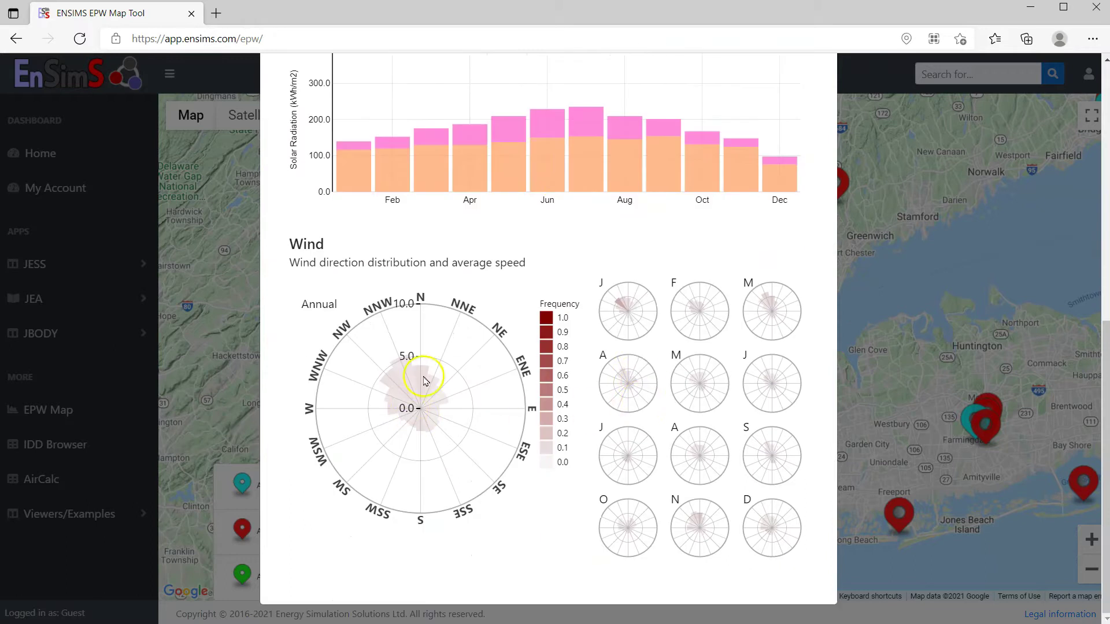
scroll(617, 458, up, 9)
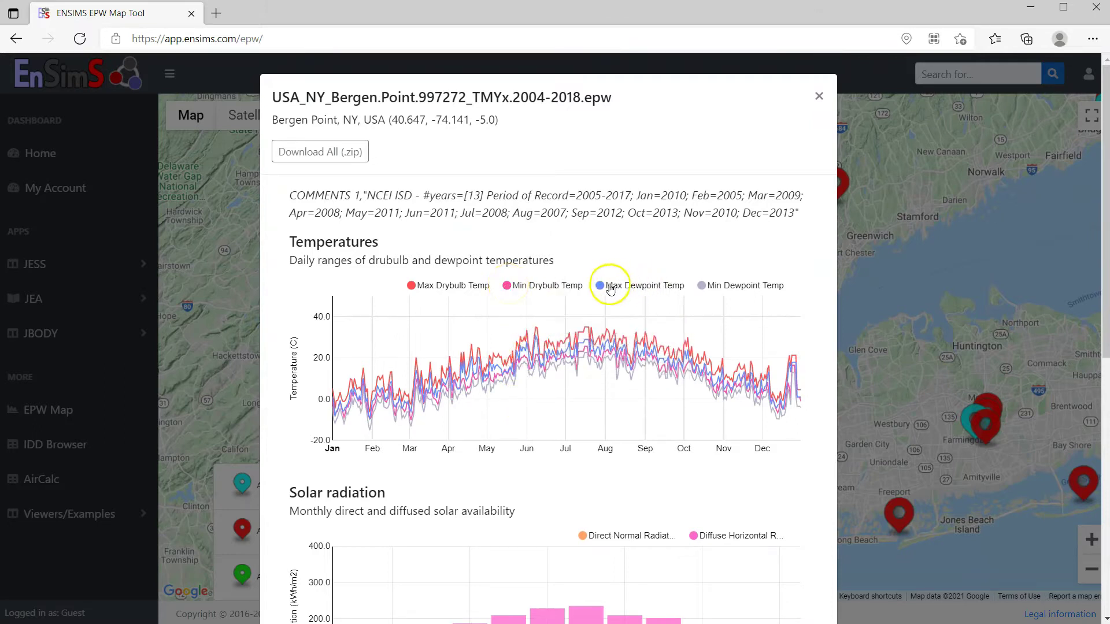
Leave only Max Drybulb and Max Dewpoint on the temperature chart, then close the statistics
click(642, 286)
click(703, 286)
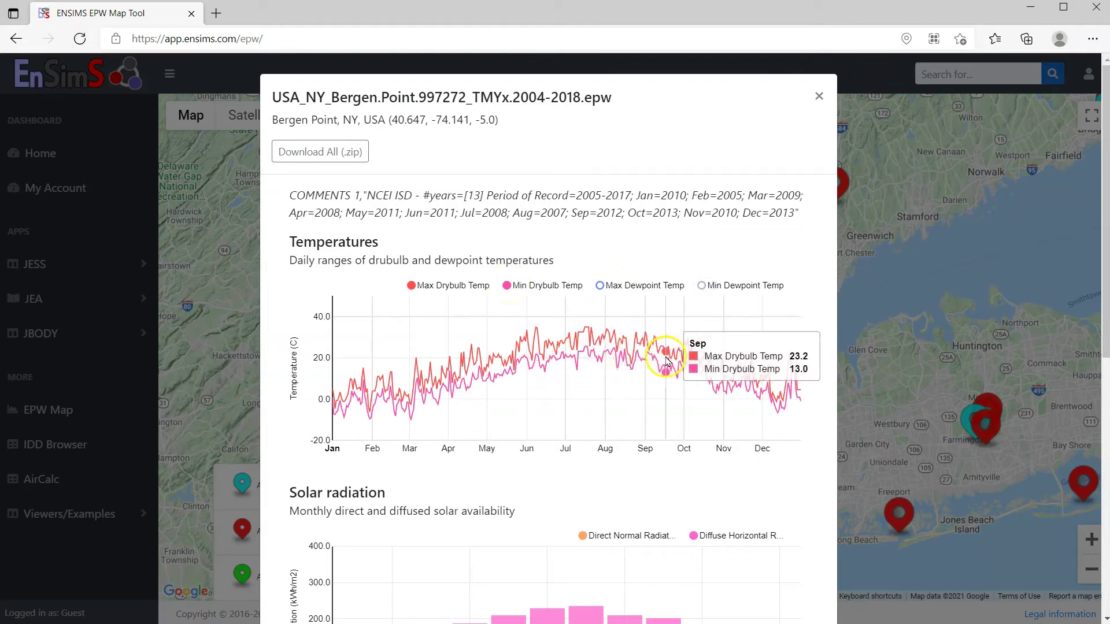
click(508, 285)
click(600, 285)
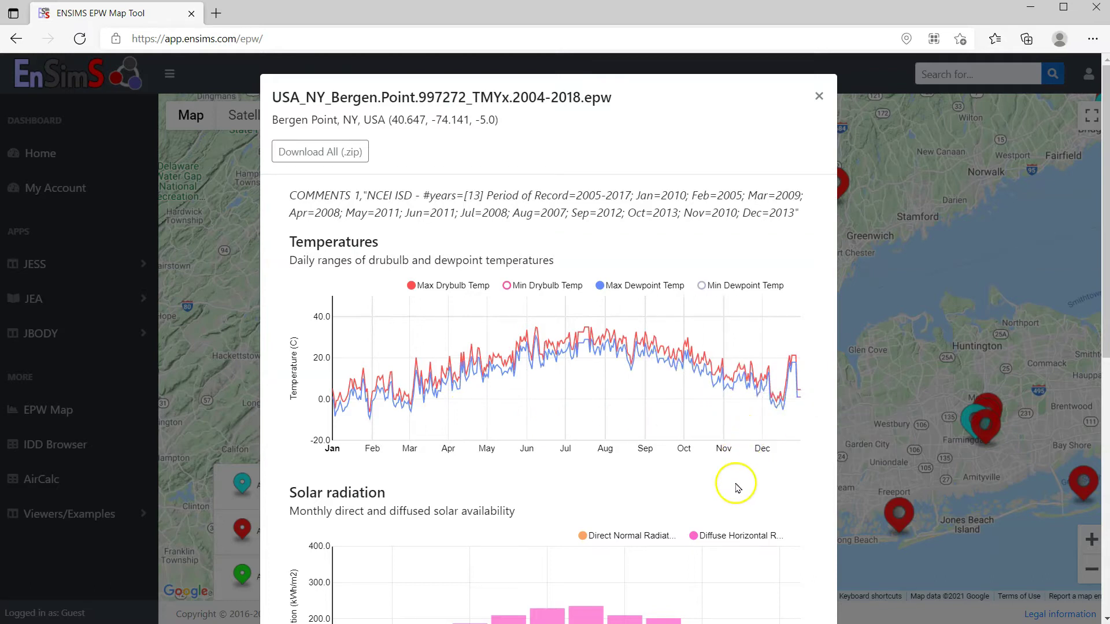
scroll(736, 487, down, 9)
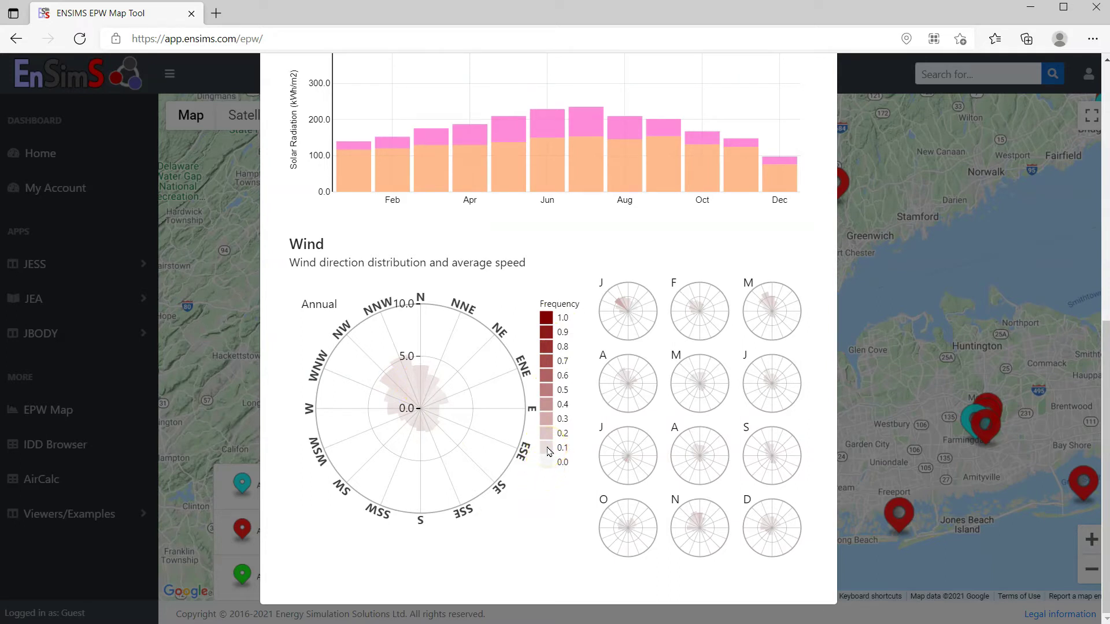
scroll(594, 409, up, 9)
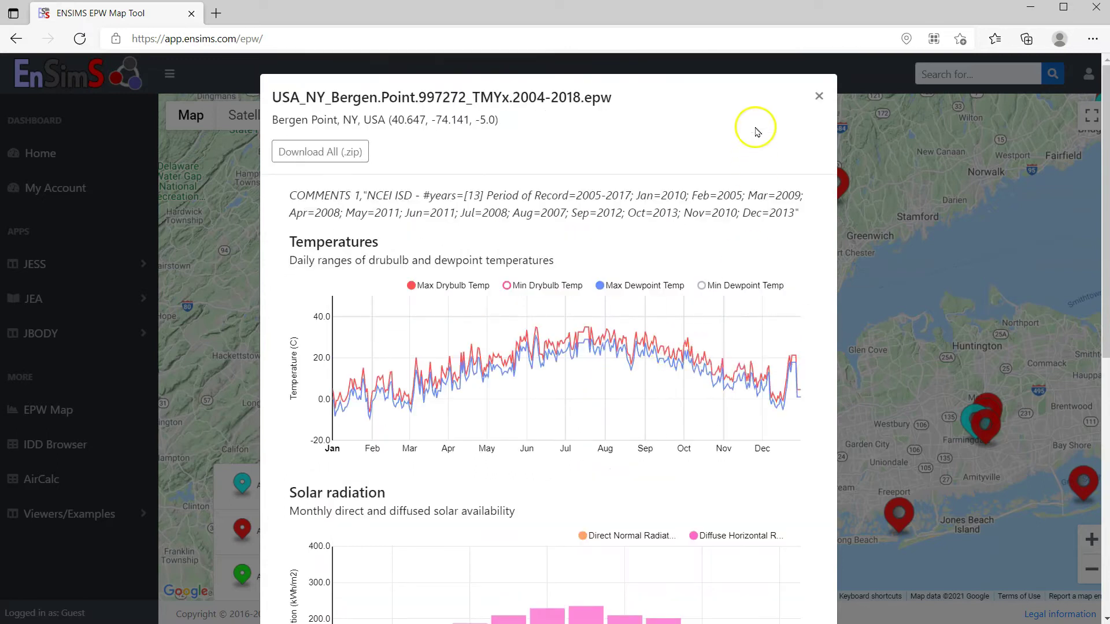
click(821, 95)
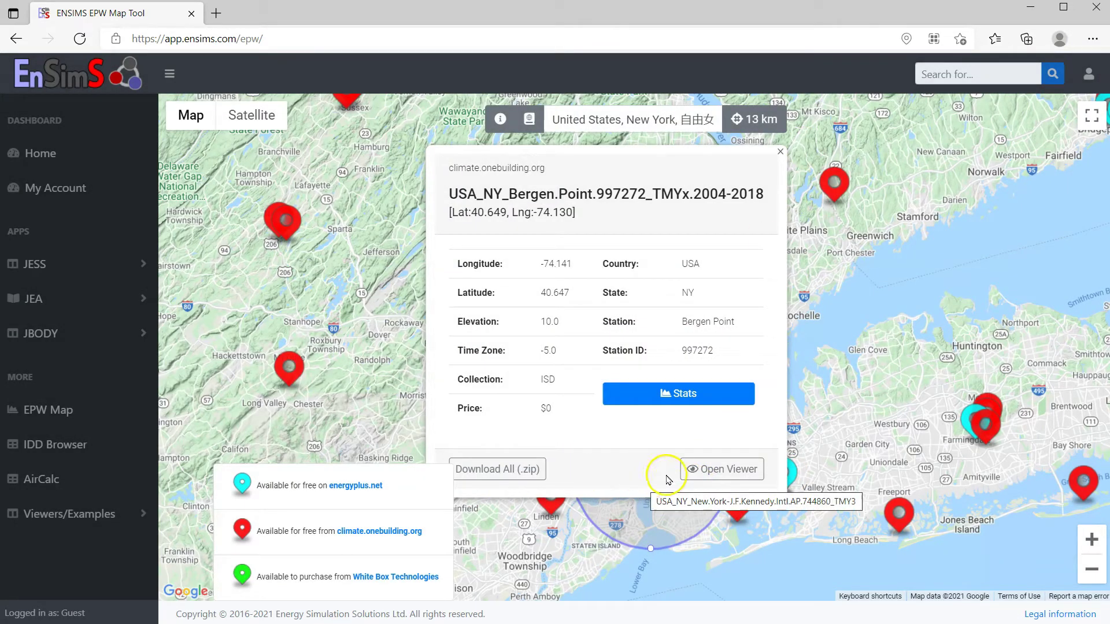
Open the Bergen Point file in EPW Viewer, skim its Info page, and bring up the .STAT report
click(722, 473)
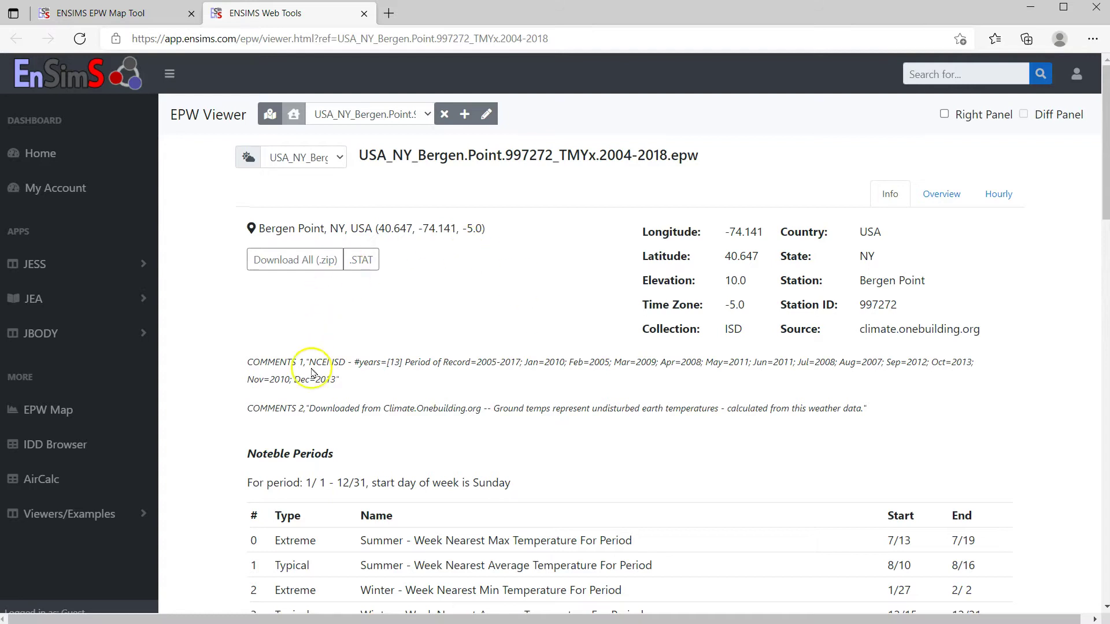
scroll(713, 558, down, 3)
scroll(713, 557, up, 2)
scroll(713, 610, down, 3)
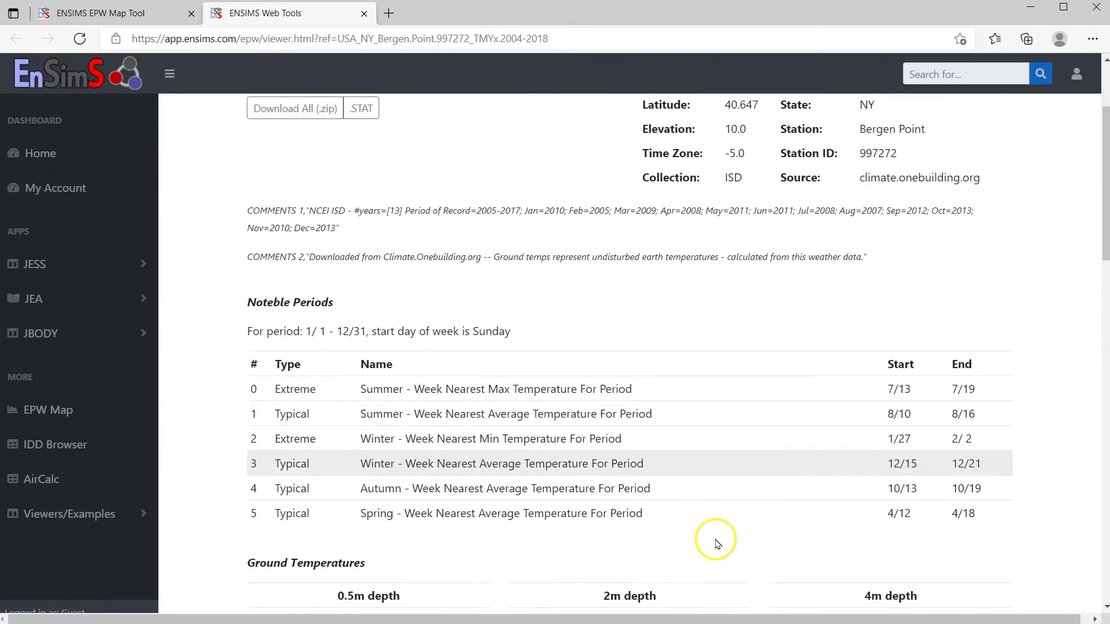
scroll(930, 449, down, 4)
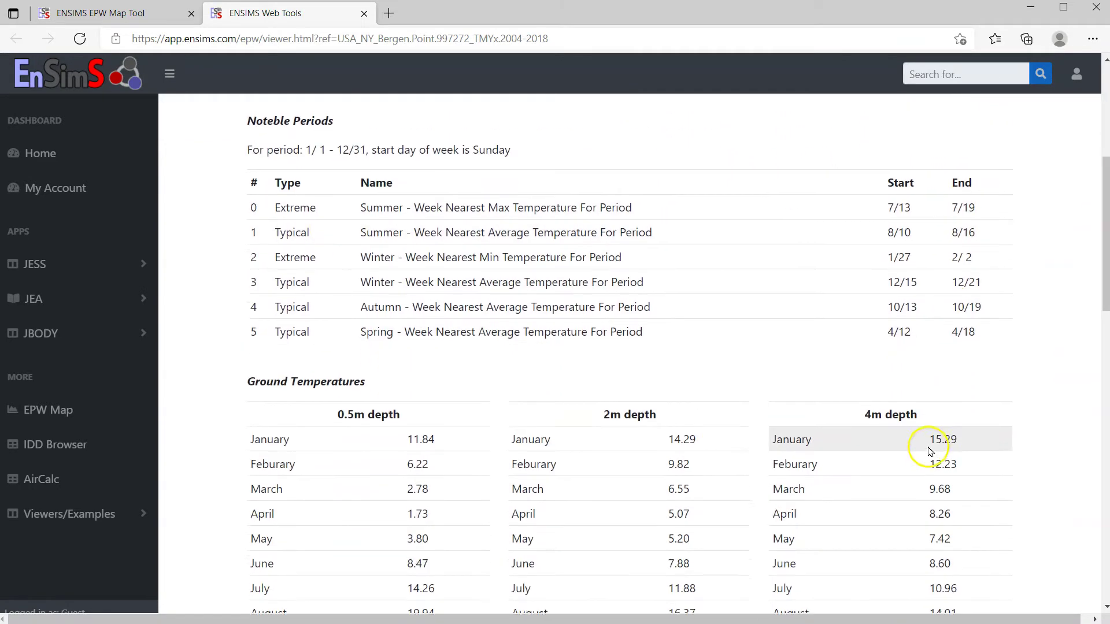
scroll(928, 450, up, 4)
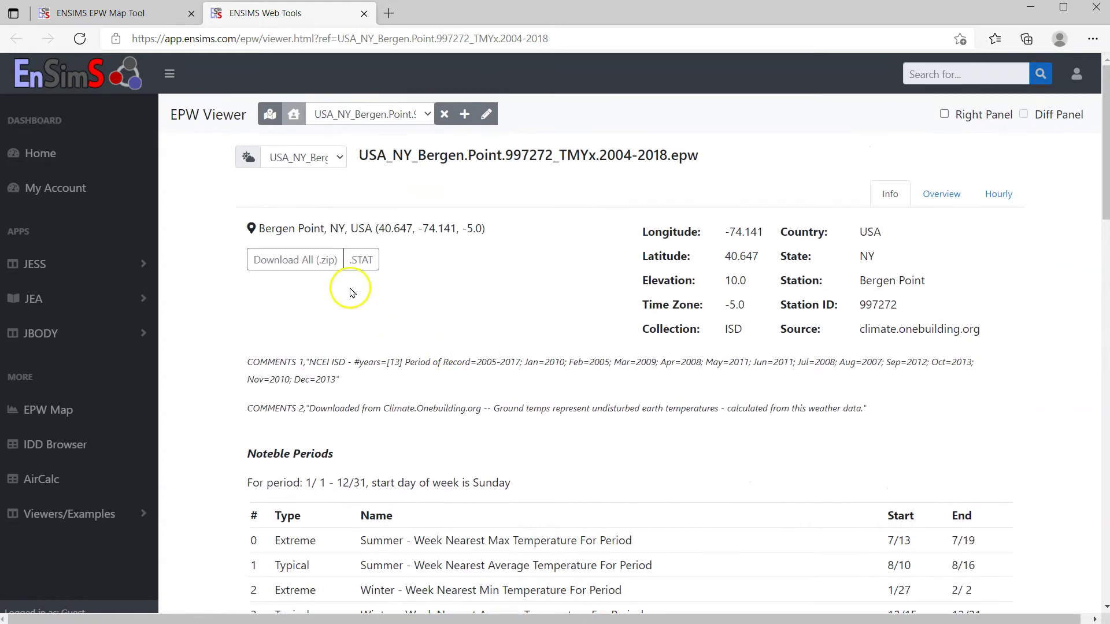
click(359, 256)
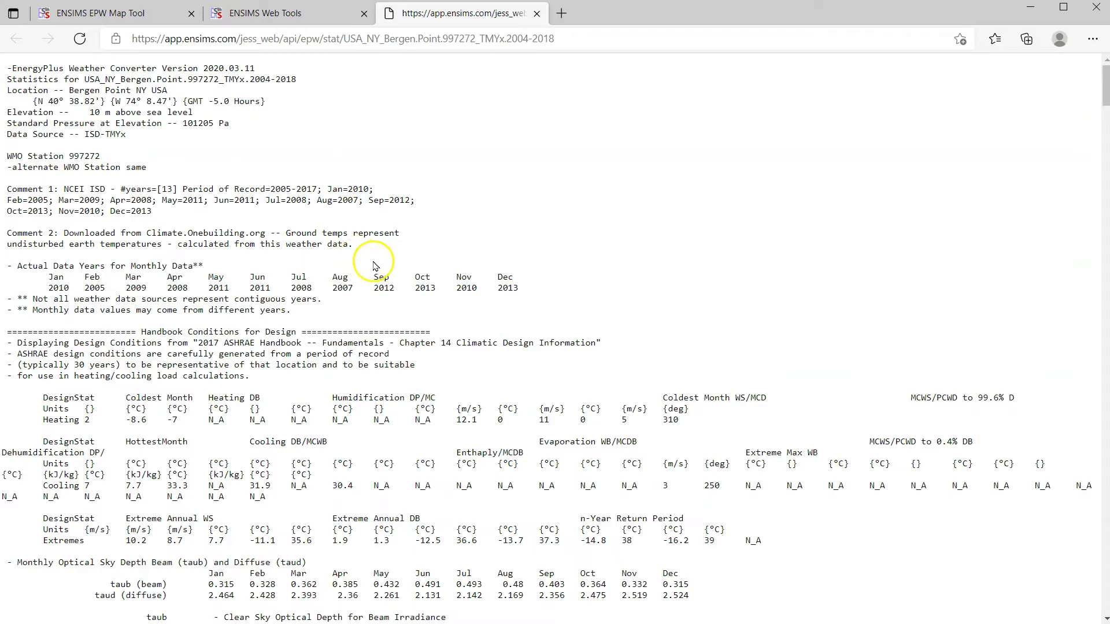
Scroll through the .stat report, then go back to the ENSIMS Web Tools tab
scroll(574, 347, down, 20)
scroll(582, 349, down, 20)
scroll(580, 346, up, 20)
click(271, 12)
Show Bergen Point's Overview charts and scroll down to the wind roses
click(942, 194)
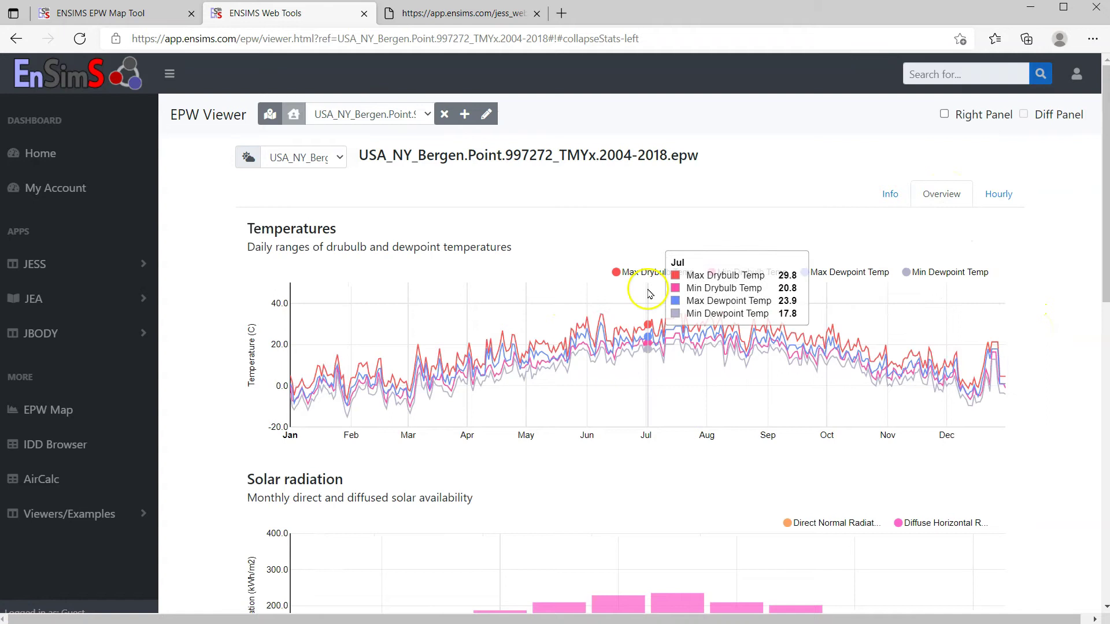
scroll(694, 358, down, 5)
scroll(705, 373, down, 5)
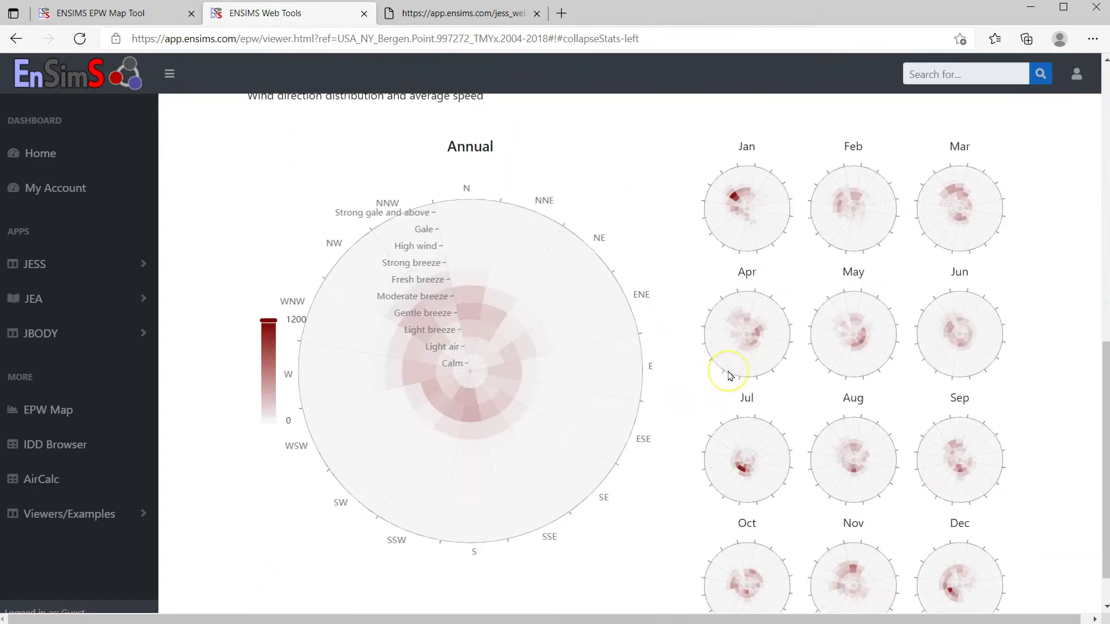
scroll(728, 376, up, 2)
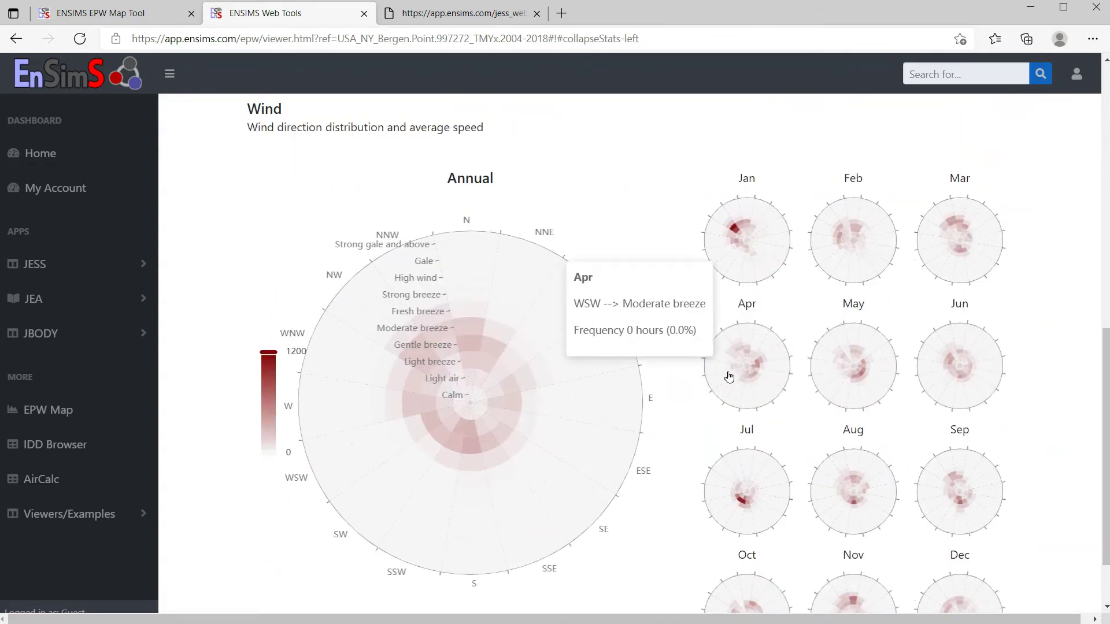
scroll(718, 383, down, 2)
drag(613, 441, 508, 534)
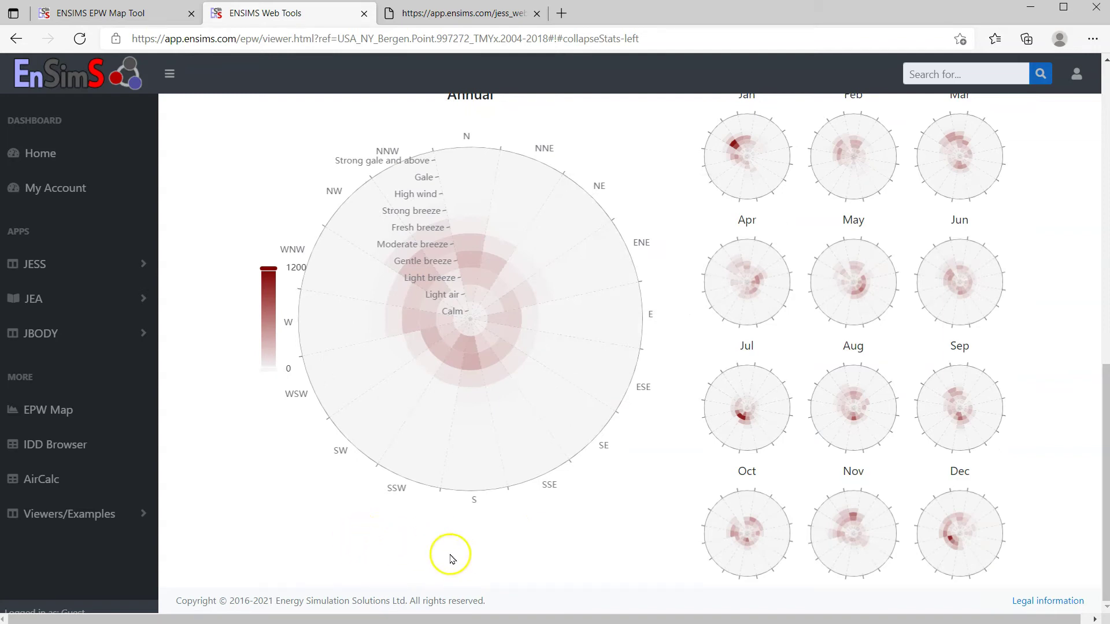
Inspect sector frequencies on the annual wind rose, then switch to the Hourly charts
mouse_move(722, 144)
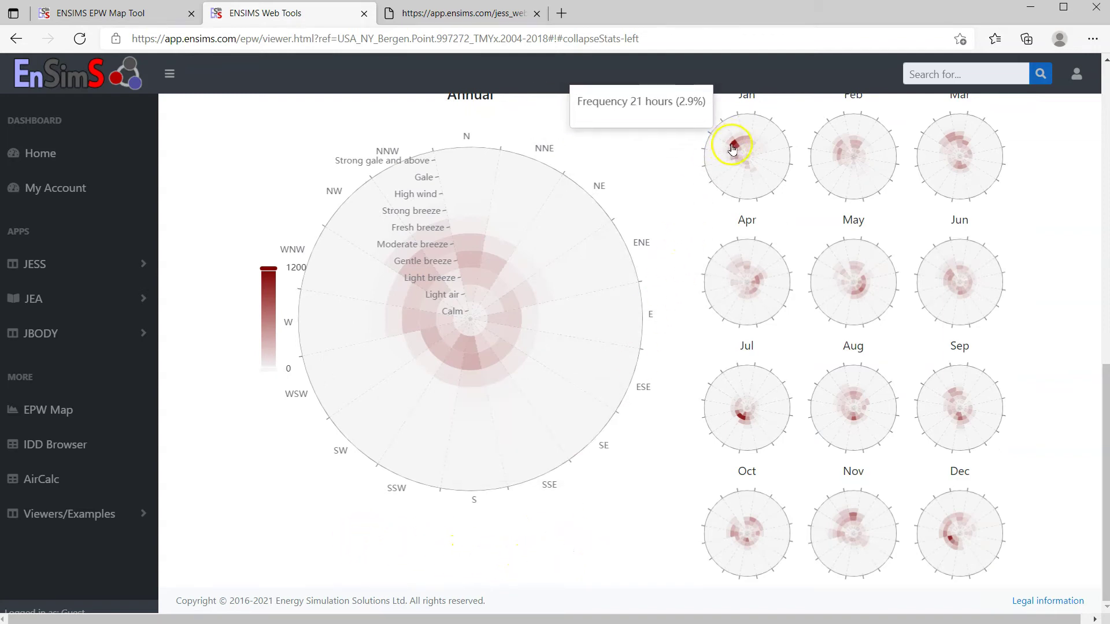
mouse_move(739, 421)
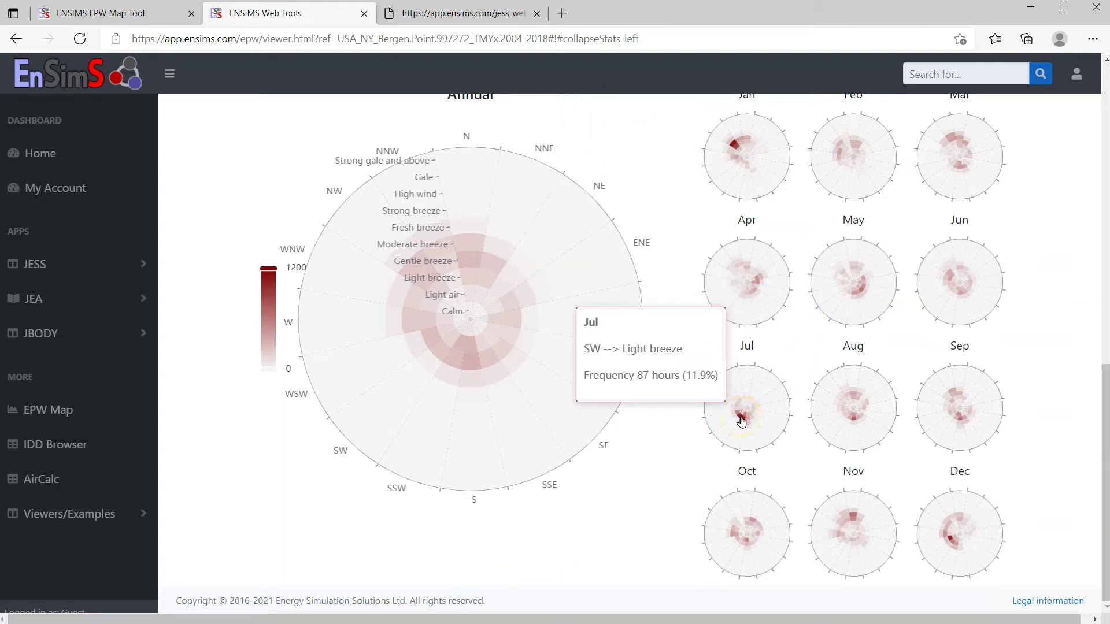
mouse_move(827, 414)
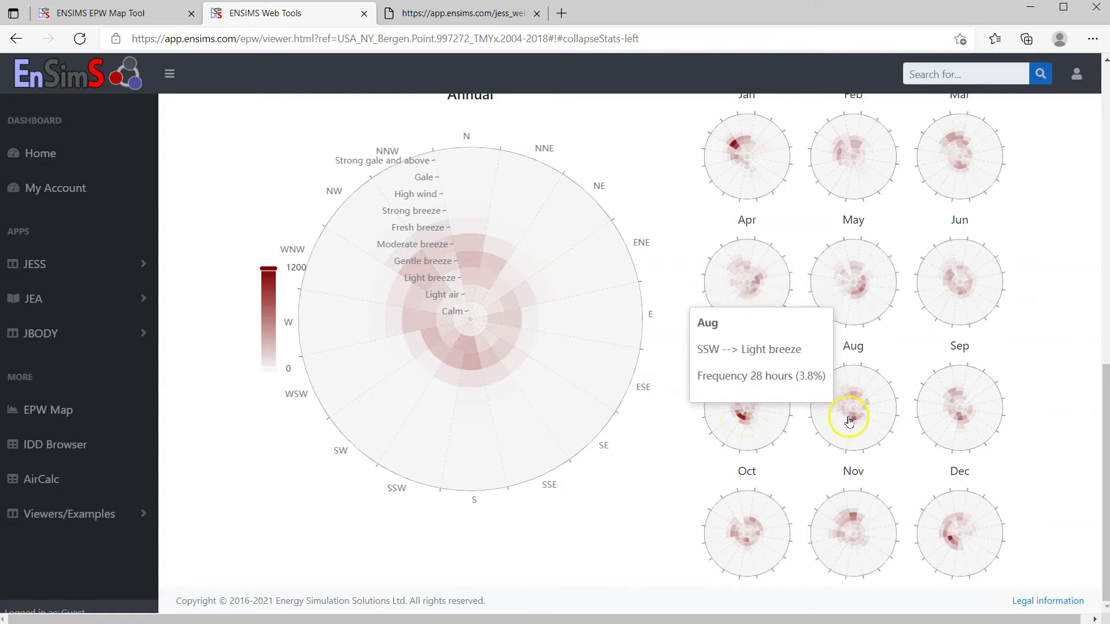
click(438, 232)
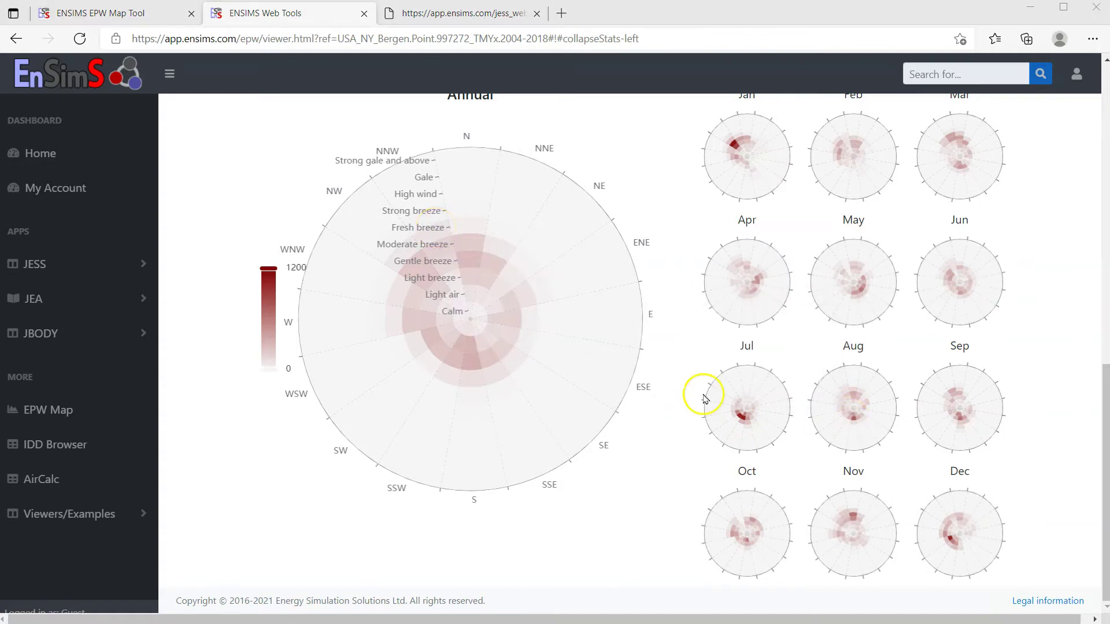
scroll(706, 399, up, 15)
click(1002, 195)
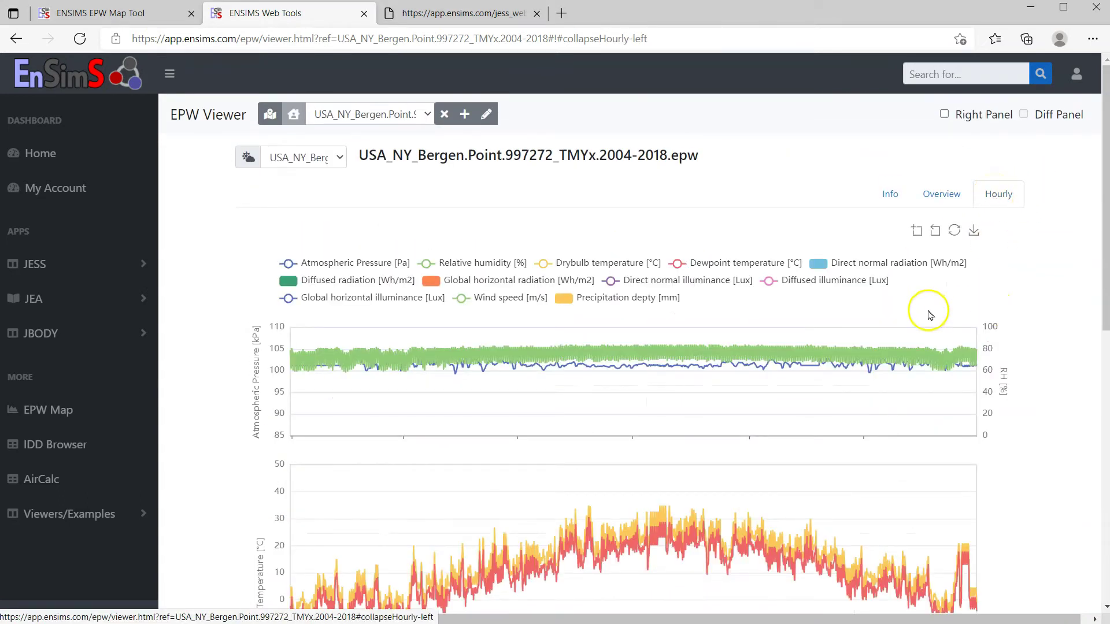
scroll(928, 313, down, 1)
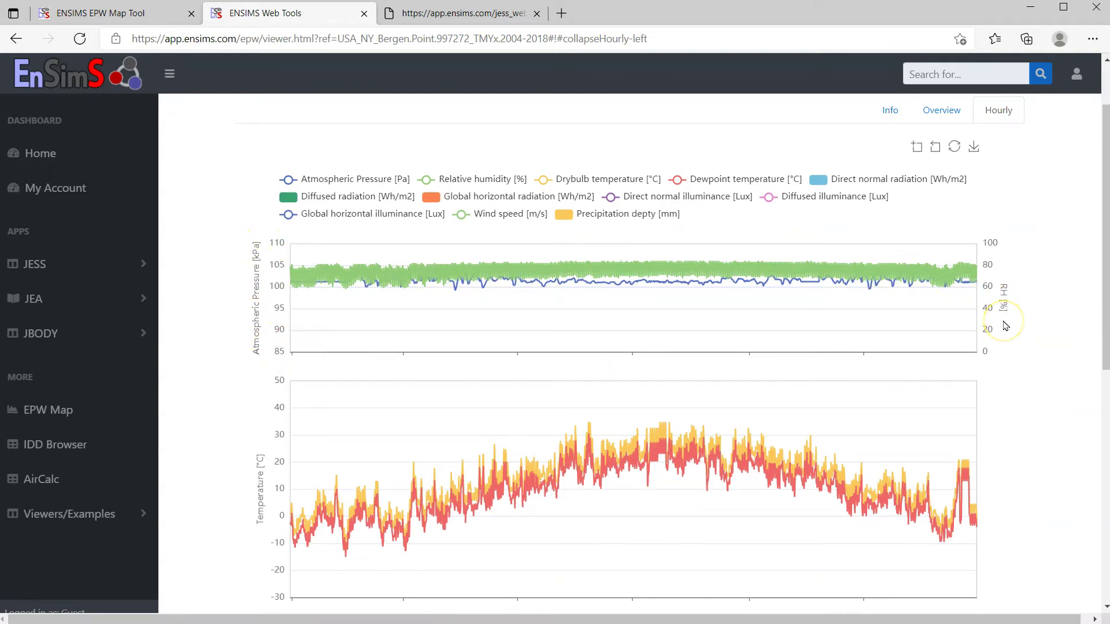
scroll(1005, 325, down, 2)
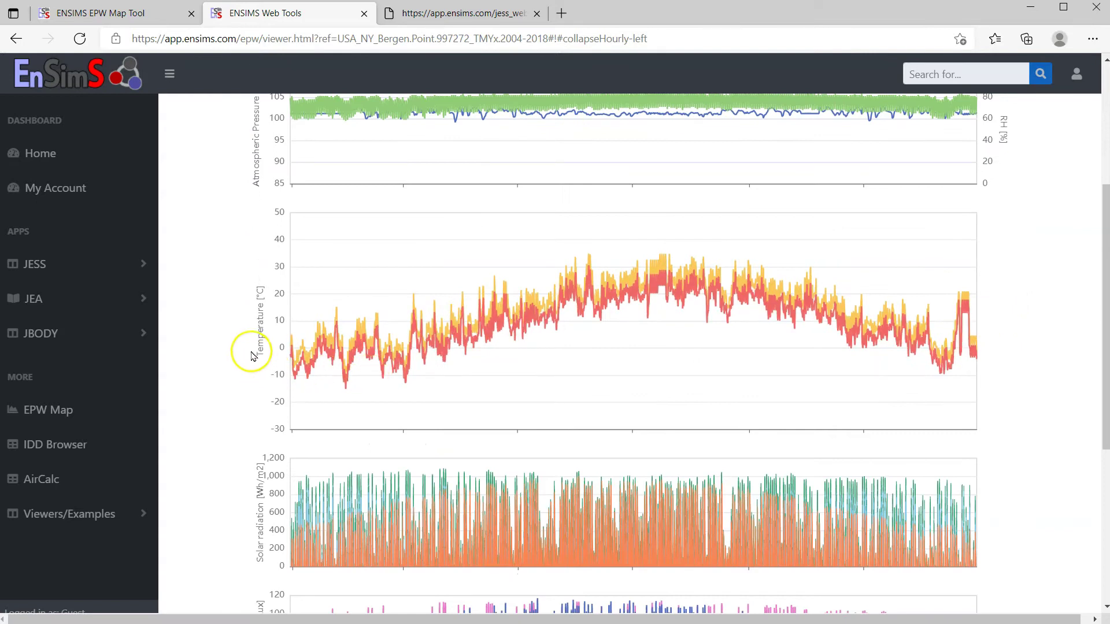
scroll(674, 328, down, 3)
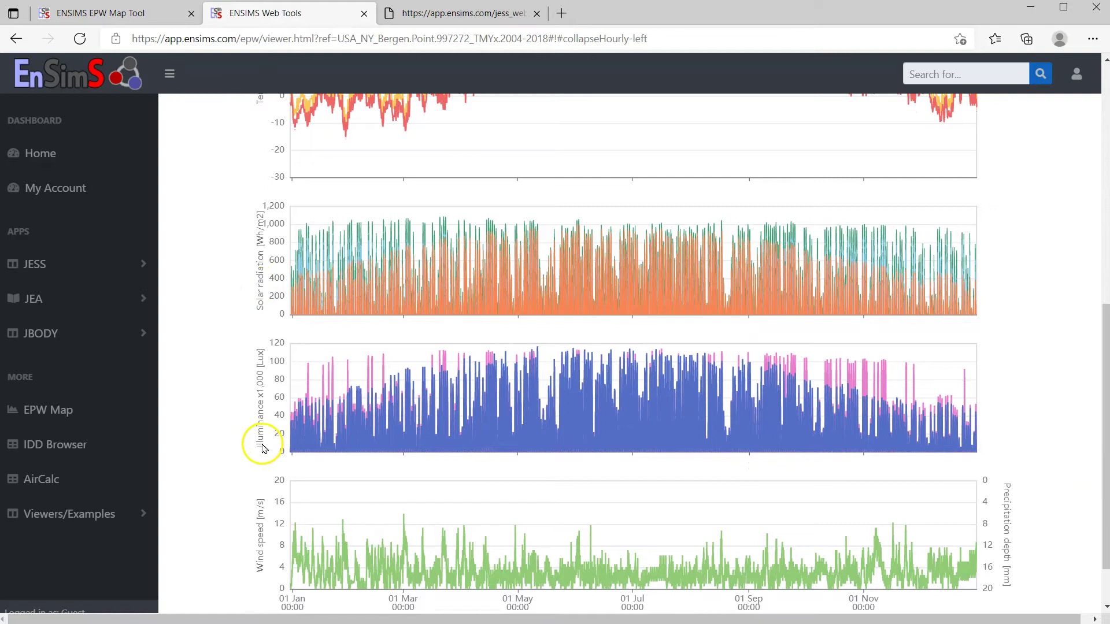
scroll(446, 507, down, 1)
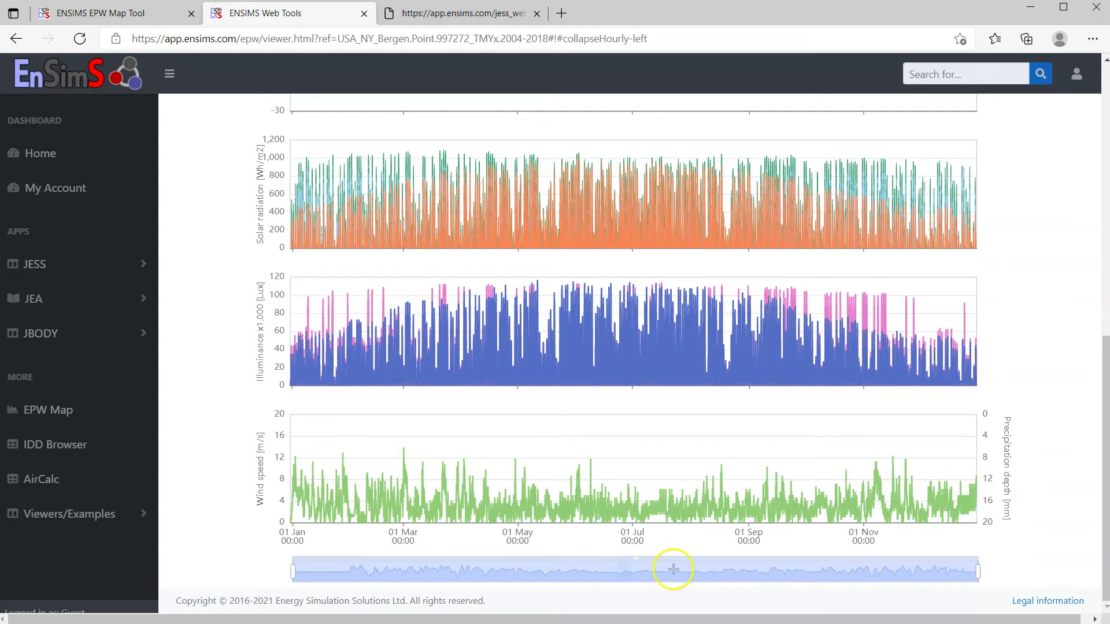
click(686, 584)
drag(635, 572, 627, 571)
scroll(757, 439, up, 7)
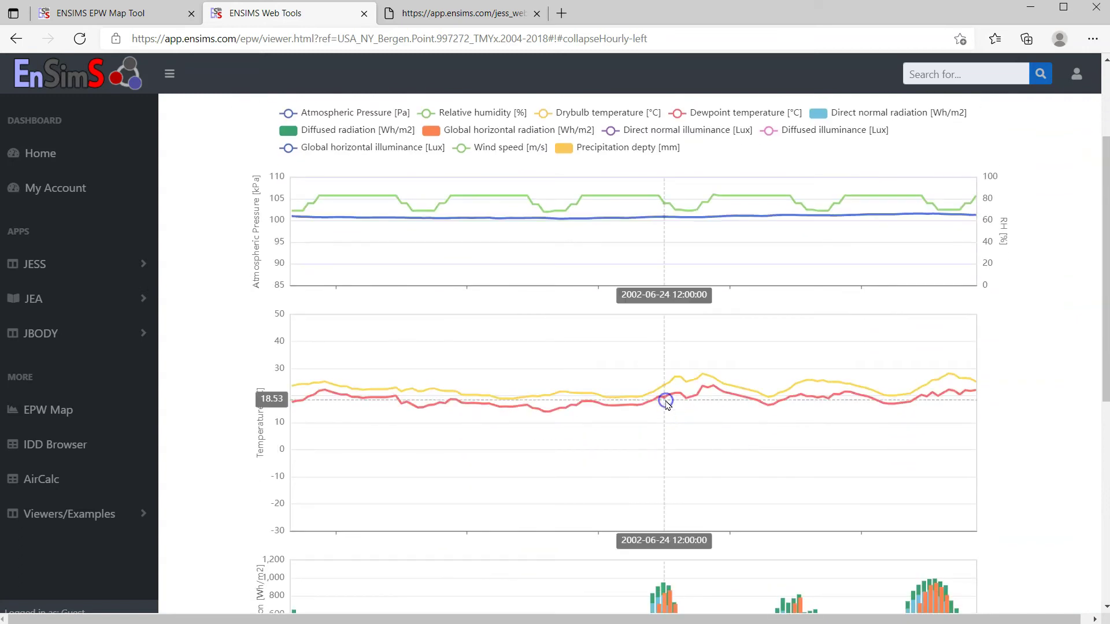
mouse_move(665, 401)
scroll(640, 426, down, 3)
scroll(640, 426, down, 2)
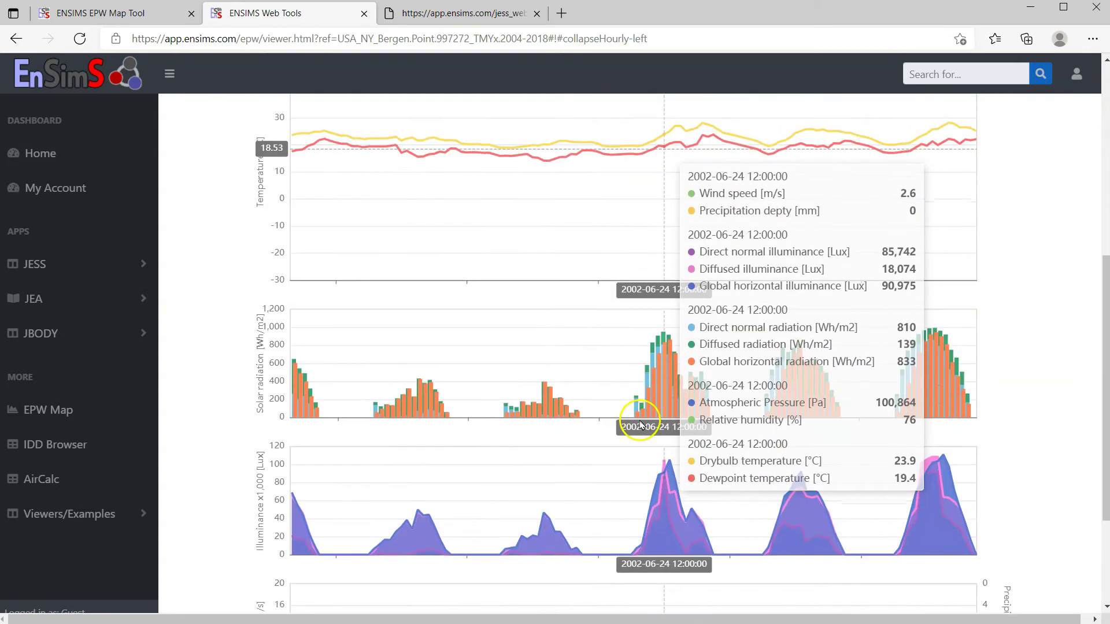
scroll(755, 267, up, 7)
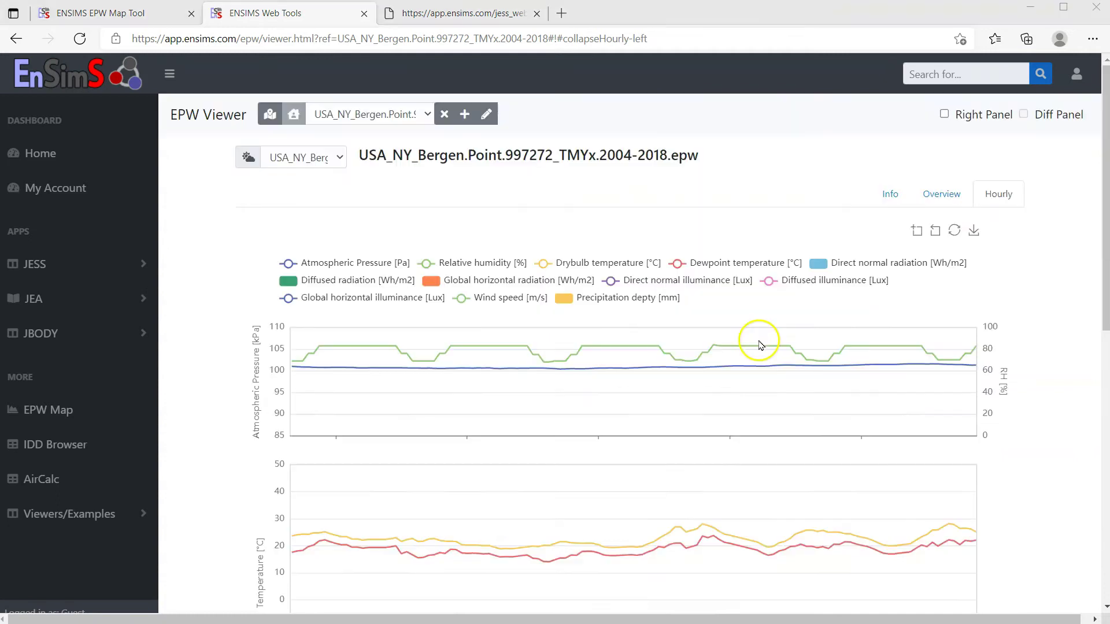
Collapse the sidebar, enable the Right Panel for comparison, and return to the EPW Map tab
click(169, 75)
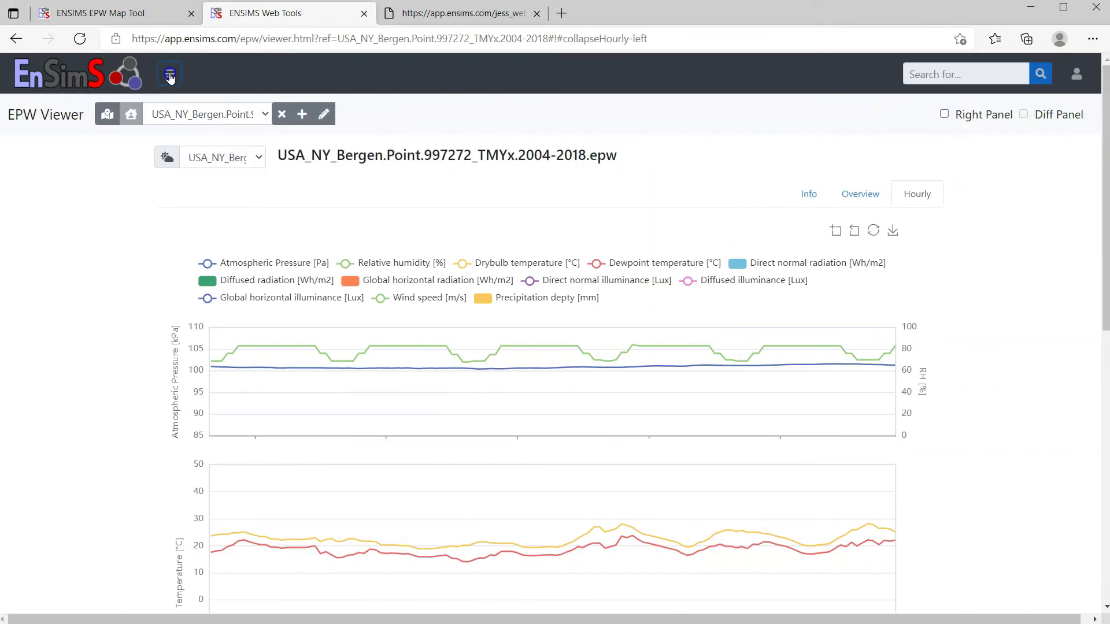
click(945, 115)
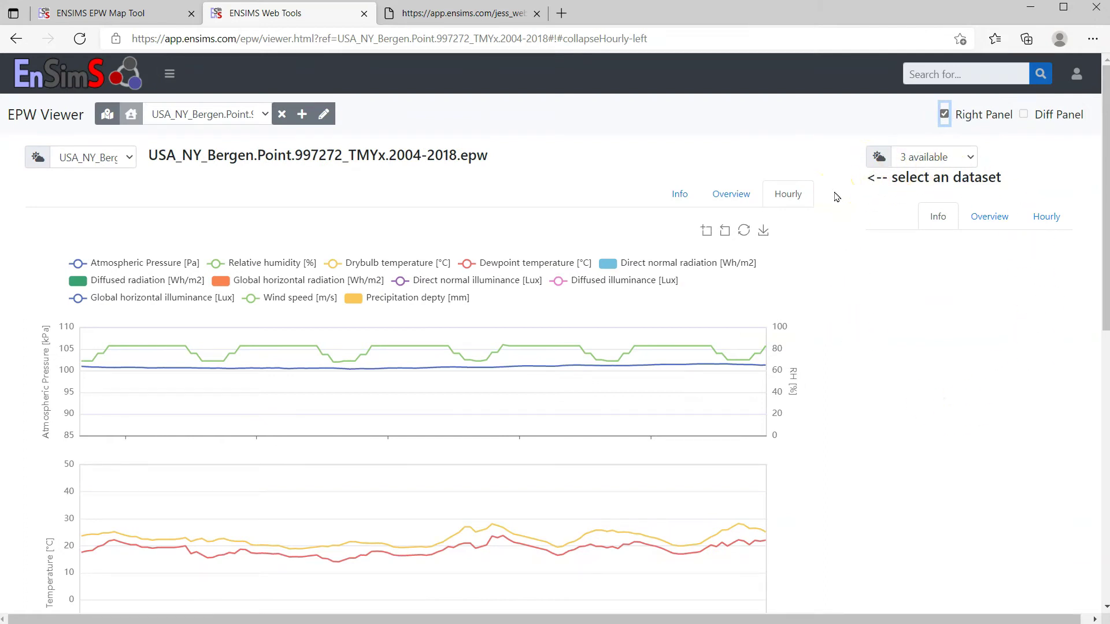
click(118, 14)
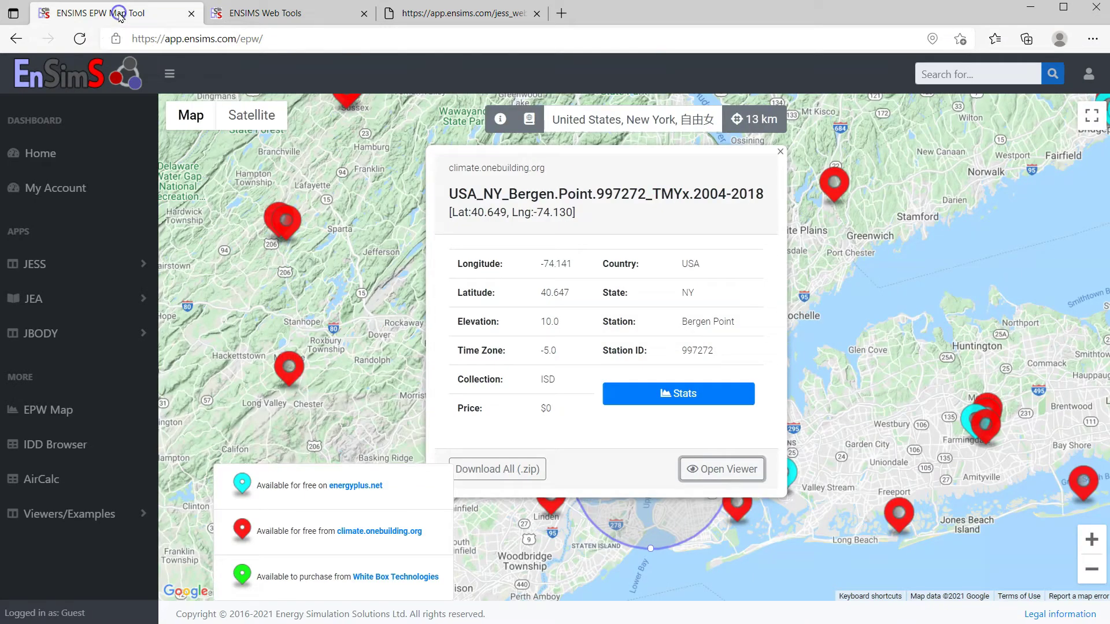
Close the Bergen Point details, toggle the circle's station selection, and drag the 13 km circle to White Plains
click(780, 153)
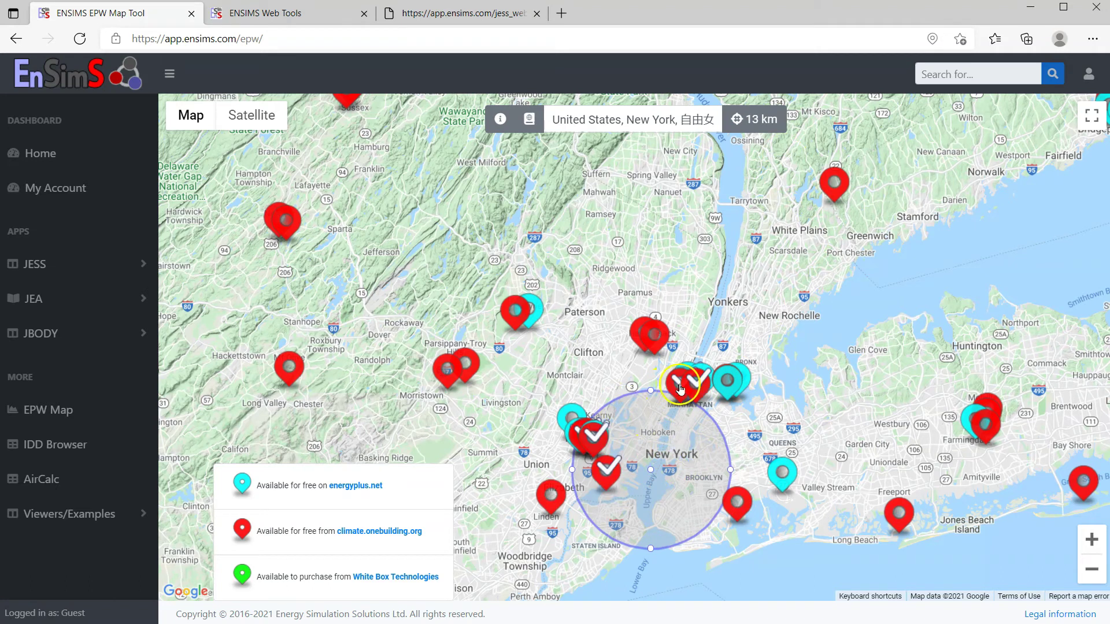
click(673, 437)
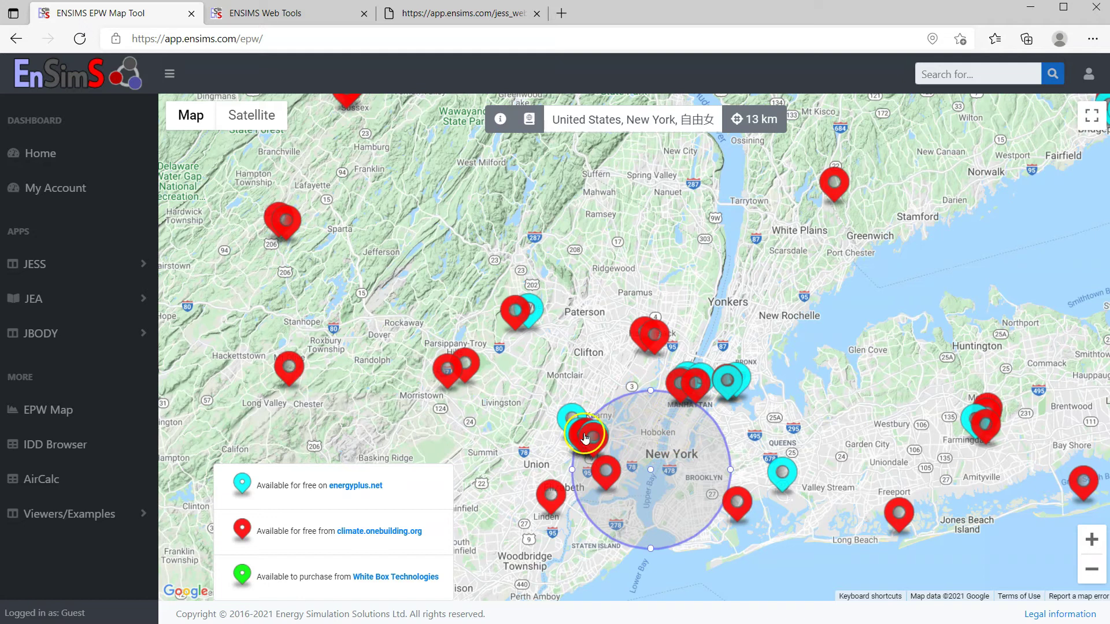
click(691, 444)
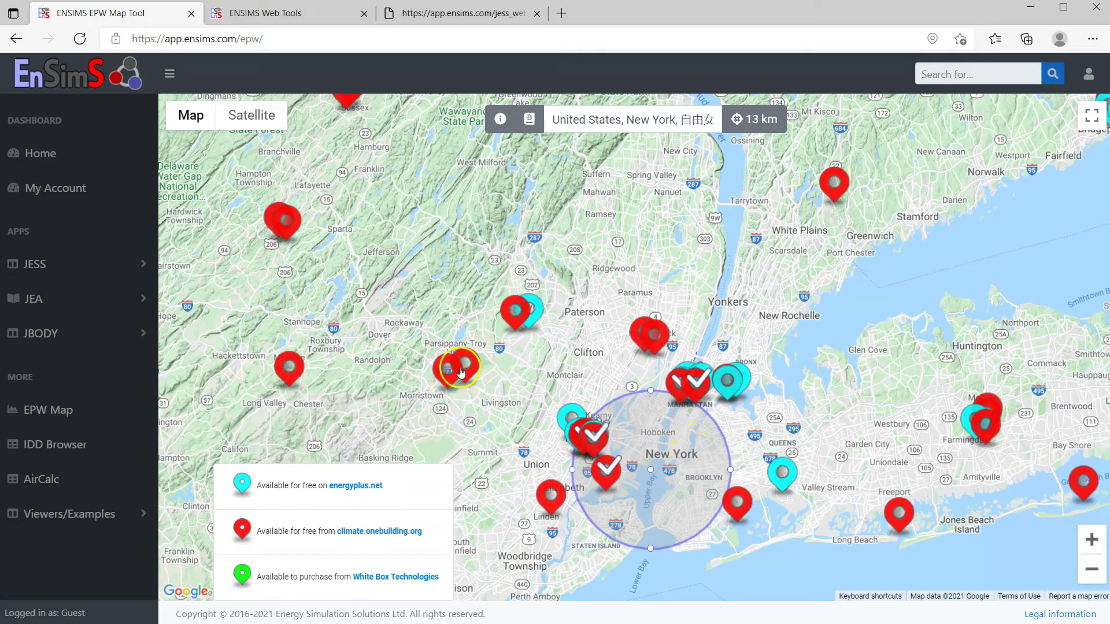
drag(652, 475, 818, 212)
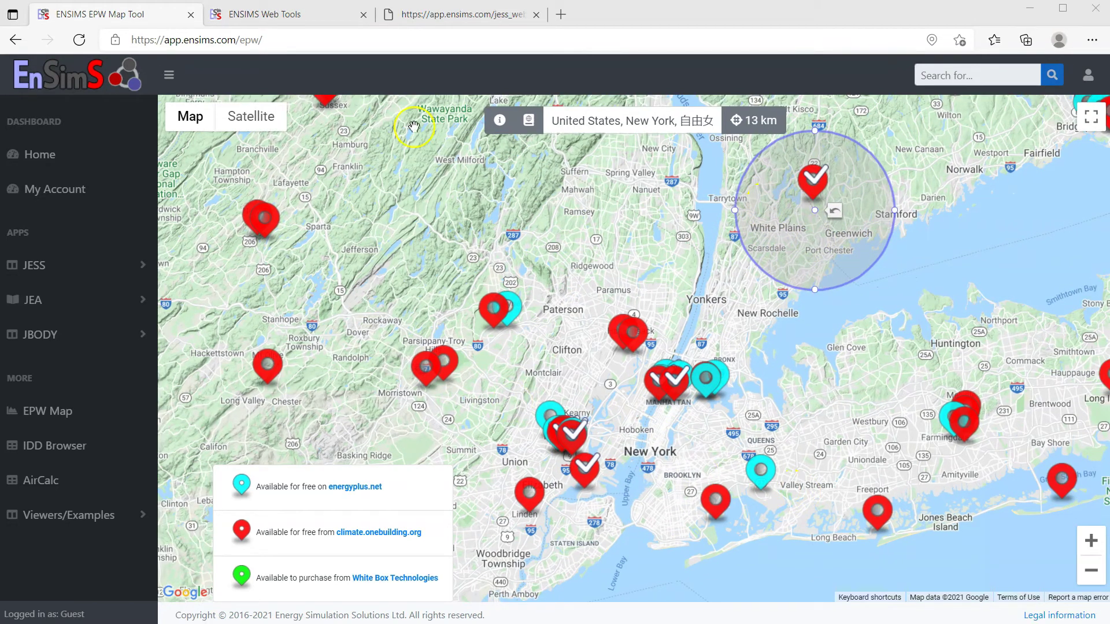
Show the Online Weather Data Sources list and search it for 'new york'
click(527, 120)
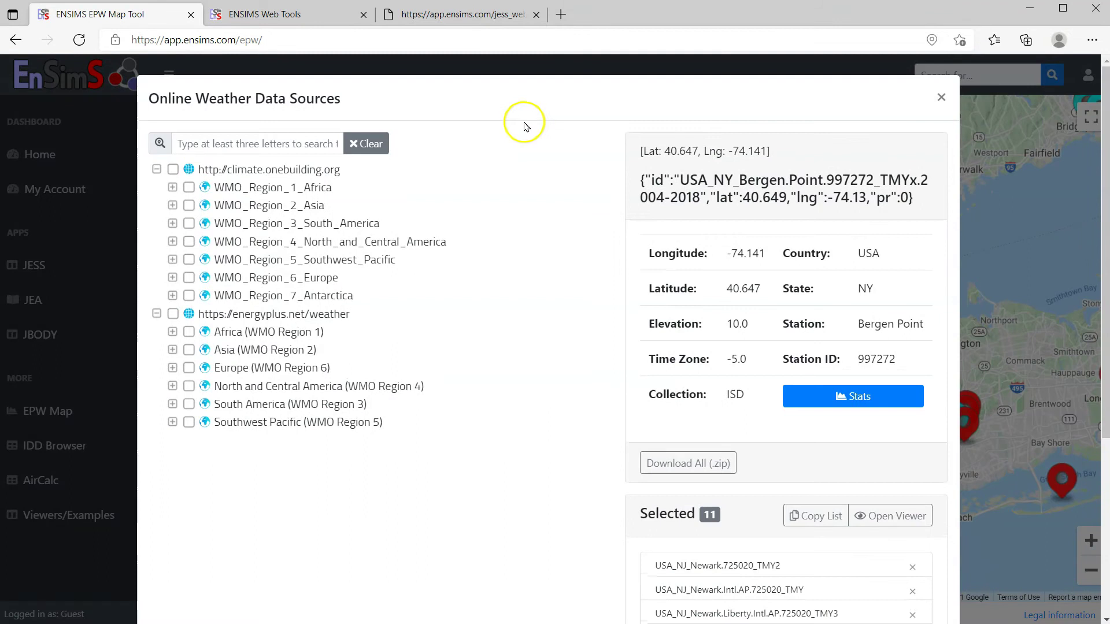
scroll(641, 386, down, 5)
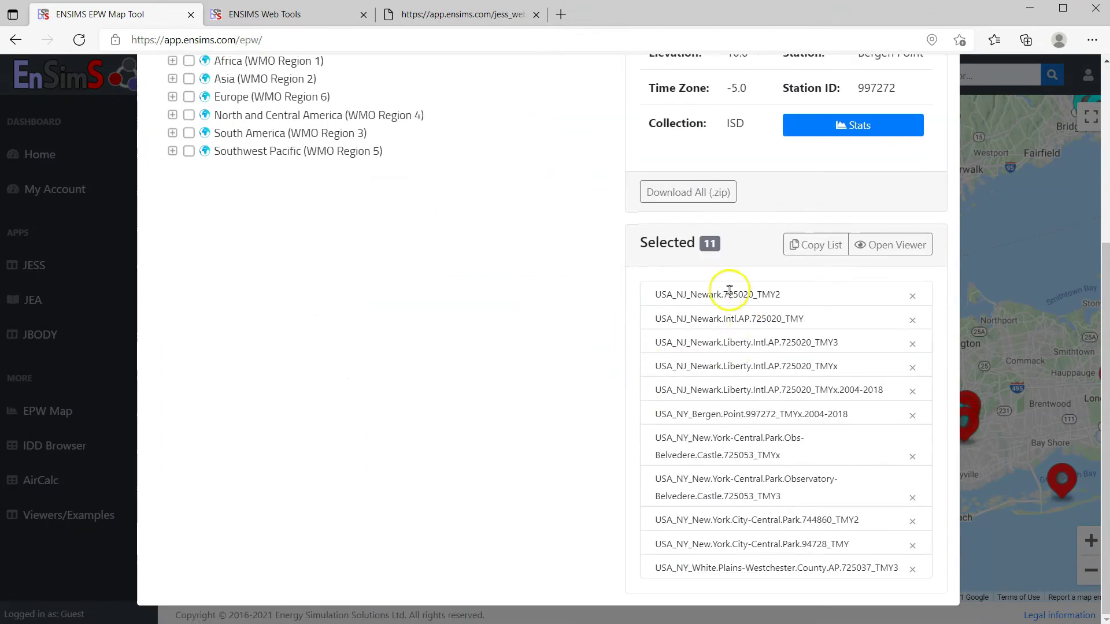
scroll(771, 523, up, 5)
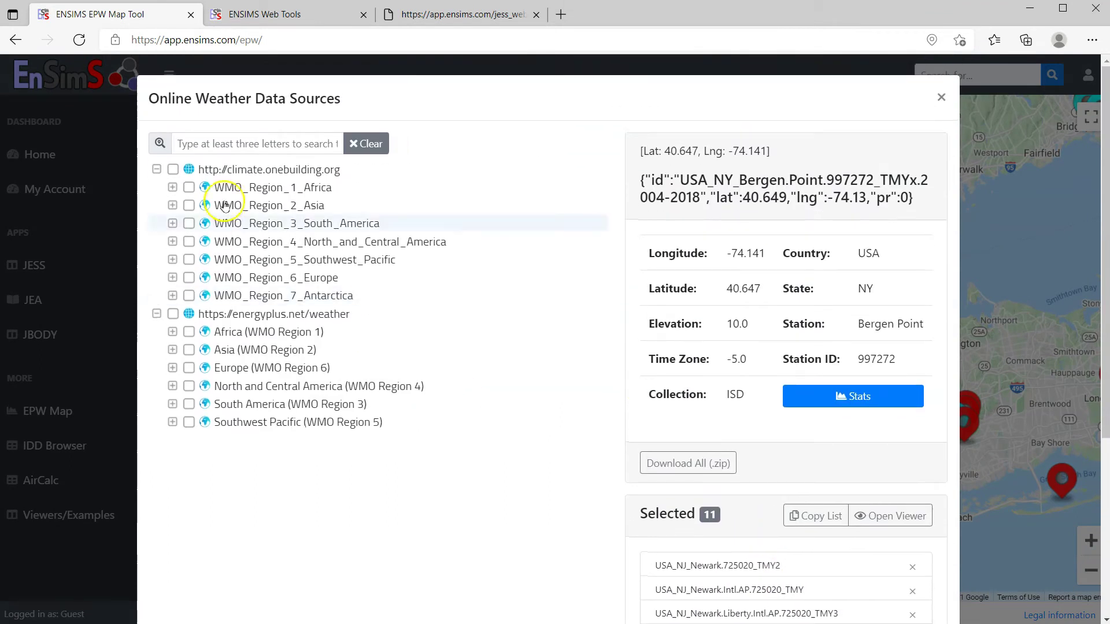
click(210, 143)
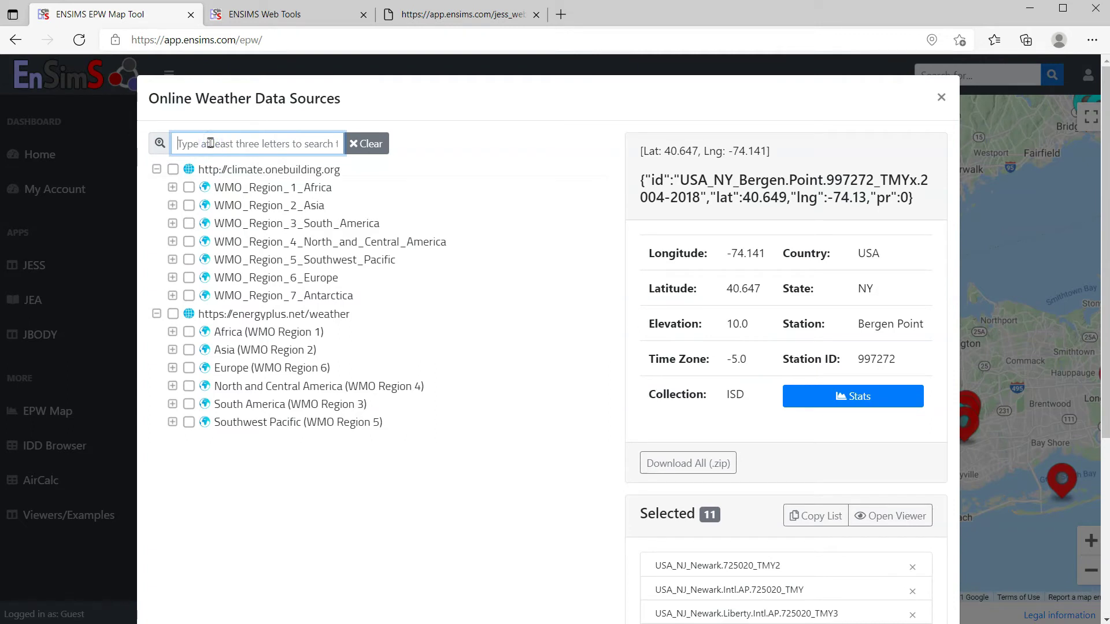
text(new york)
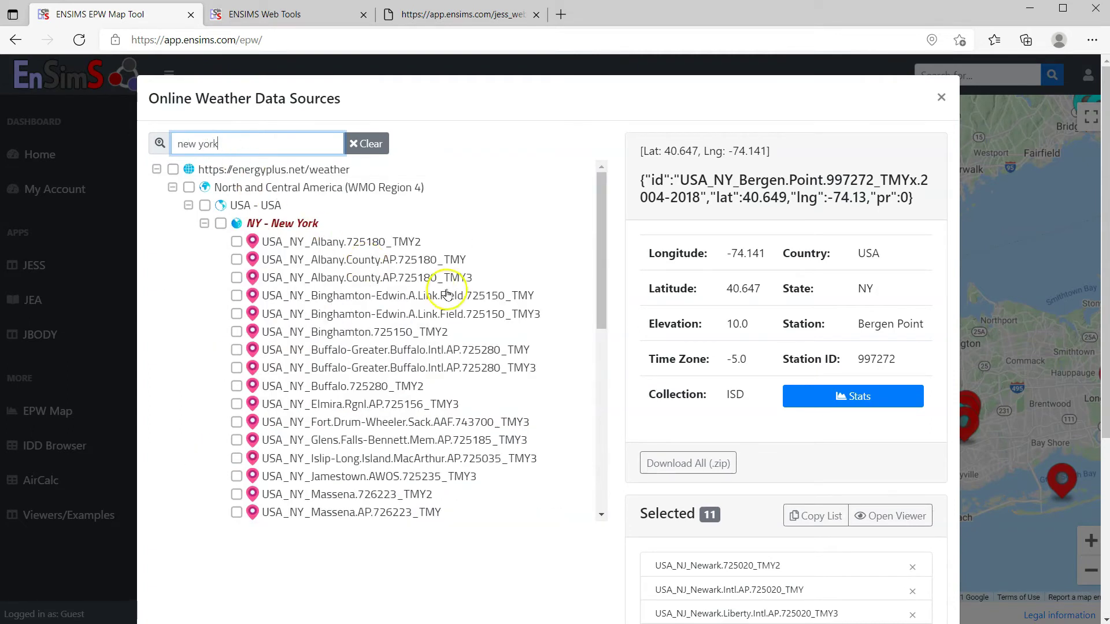
scroll(312, 271, down, 8)
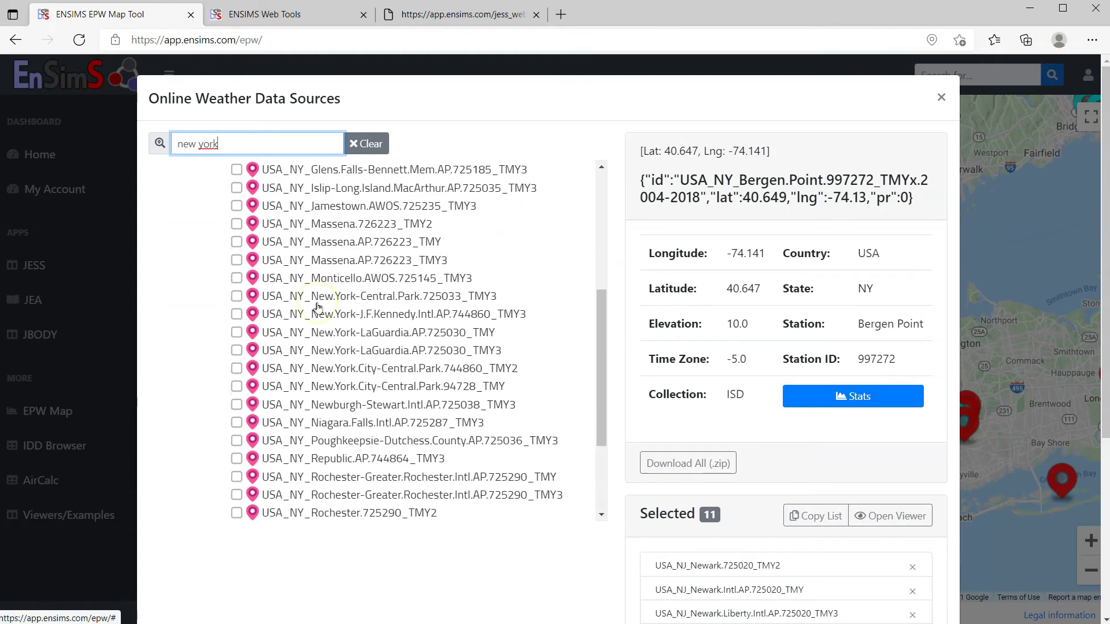
scroll(317, 307, up, 8)
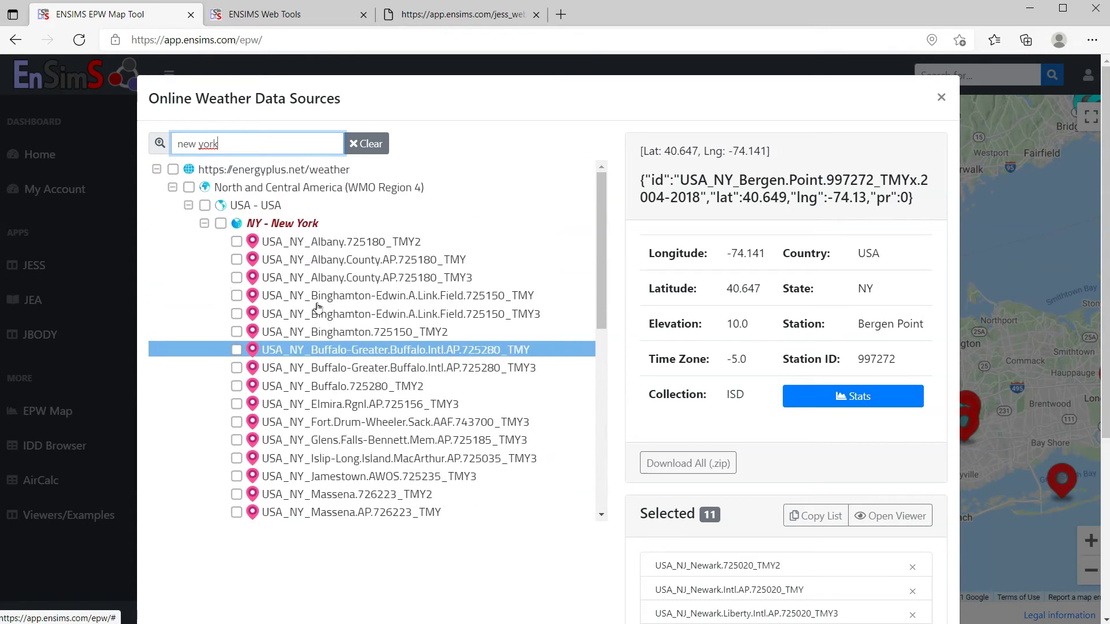
Clear the search and remove USA_NJ_Newark.725020_TMY2 from the selected files
click(370, 143)
scroll(786, 505, down, 4)
scroll(786, 504, down, 1)
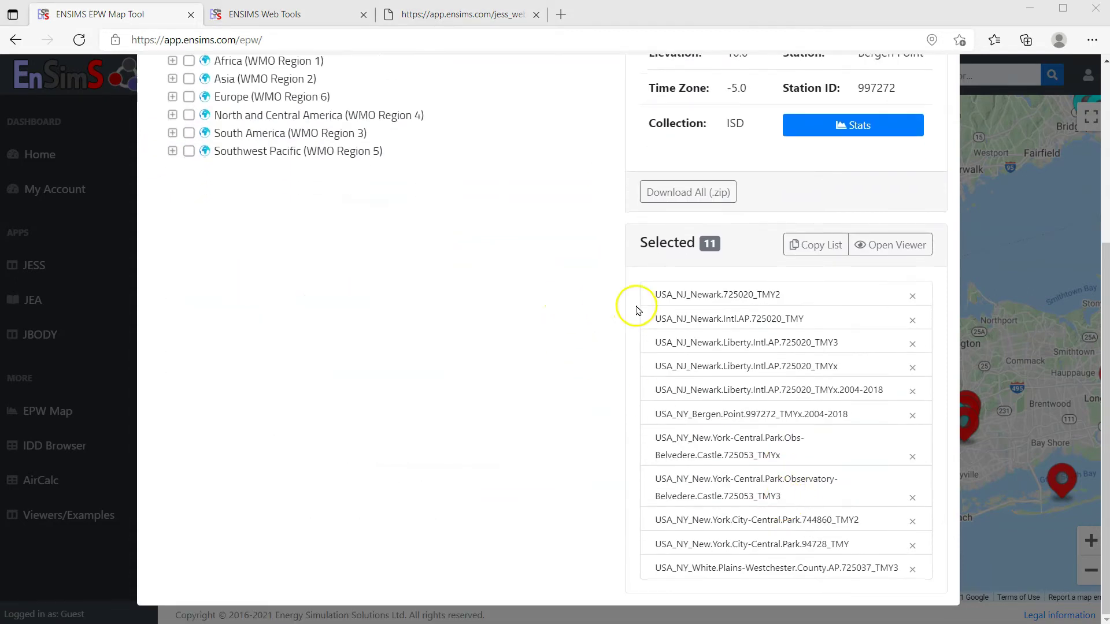
click(912, 298)
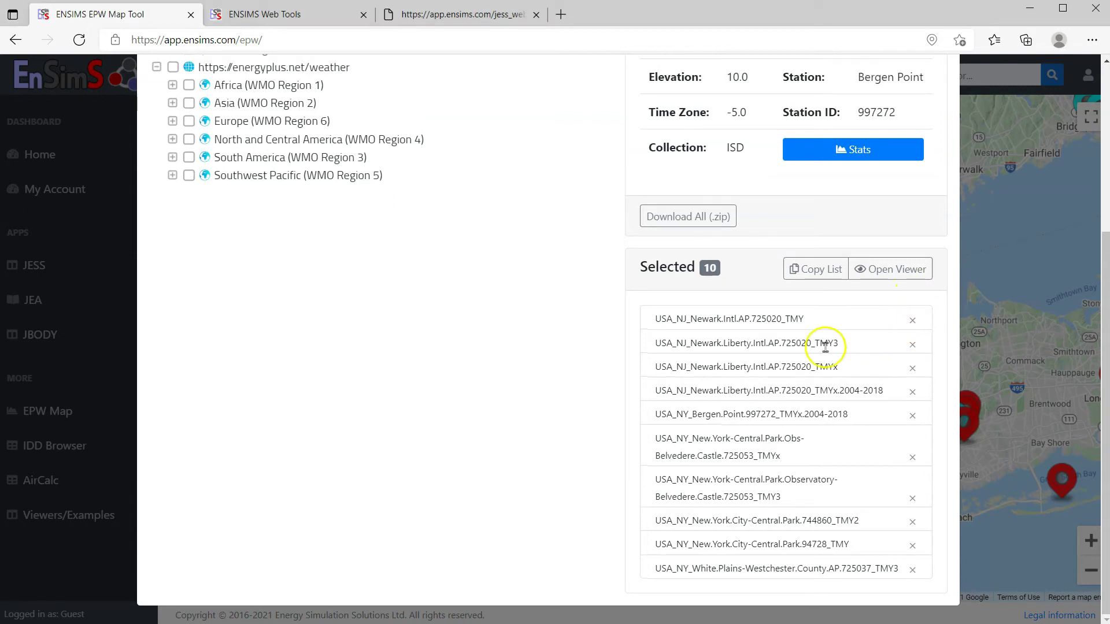
Remove the Newark Intl, Bergen Point, Central Park and White Plains files, leaving three Newark Liberty files
click(911, 319)
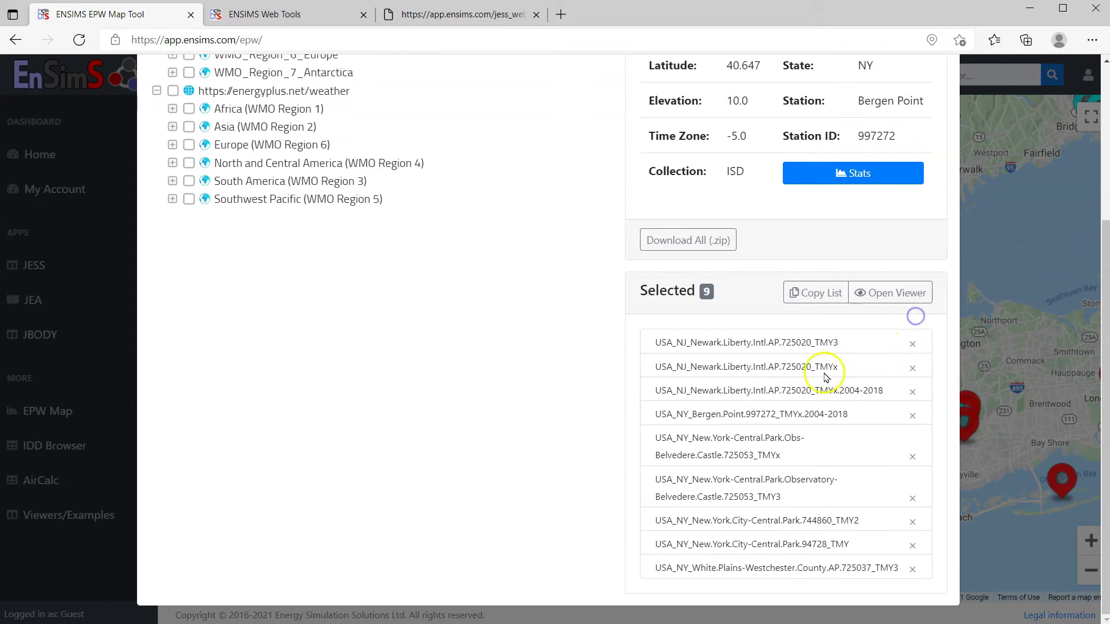
click(911, 416)
click(912, 455)
click(912, 496)
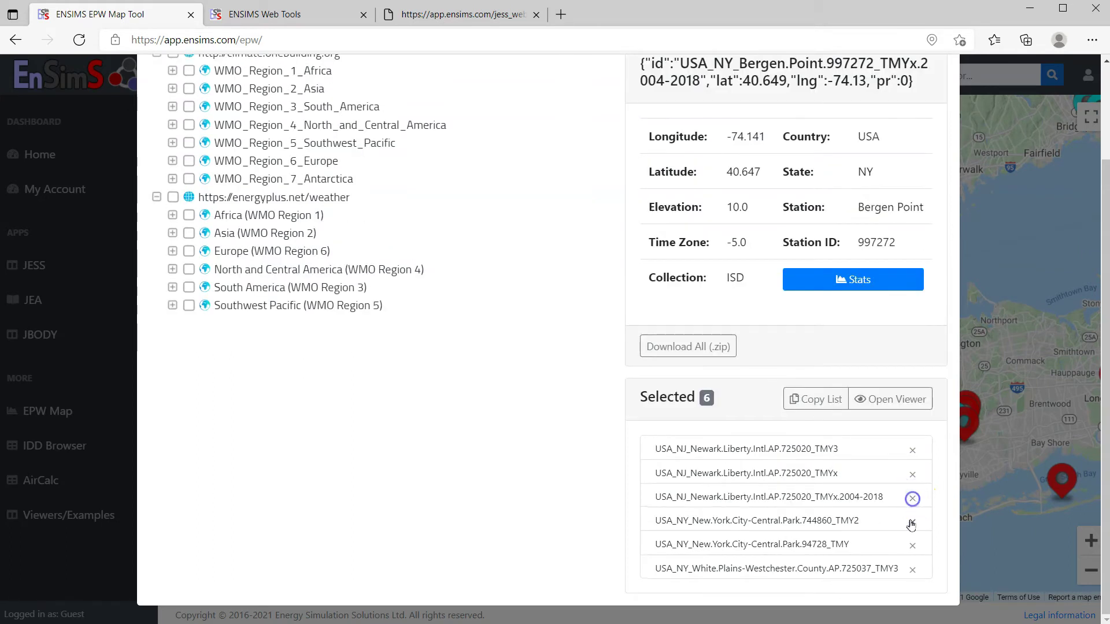
click(911, 523)
click(912, 546)
click(912, 569)
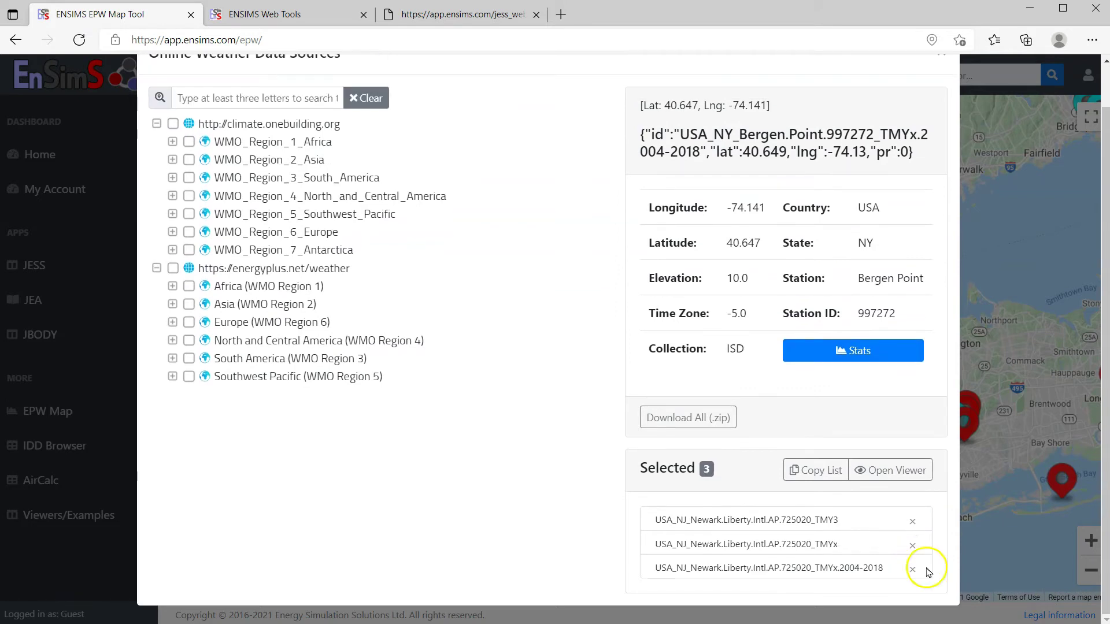
Load the three Newark Liberty files into EPW Viewer and display the TMY3 file
click(899, 475)
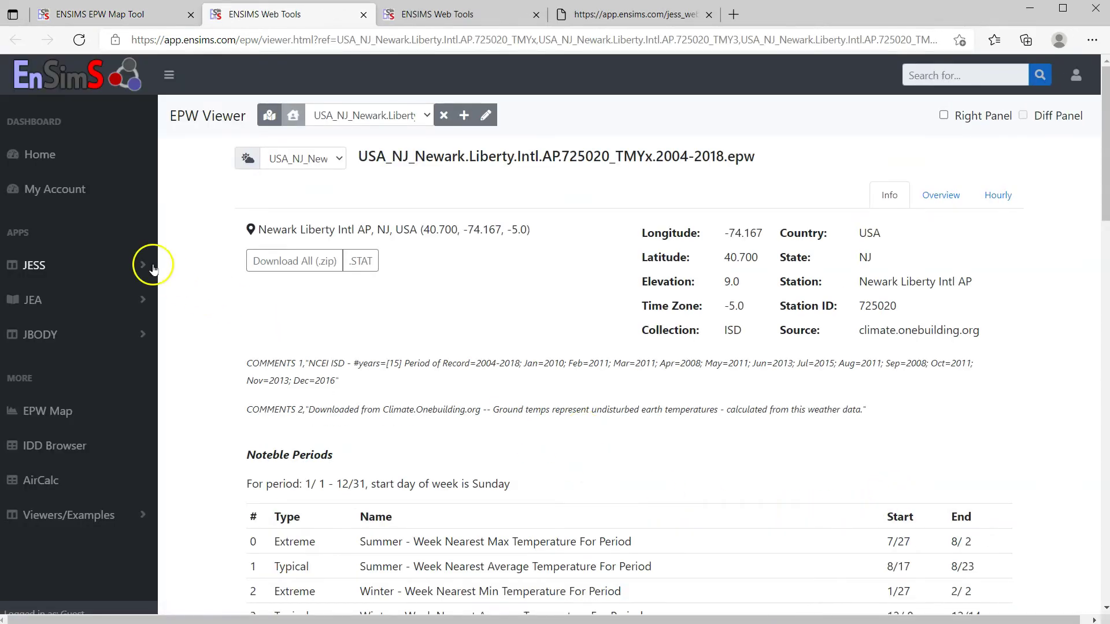
click(299, 160)
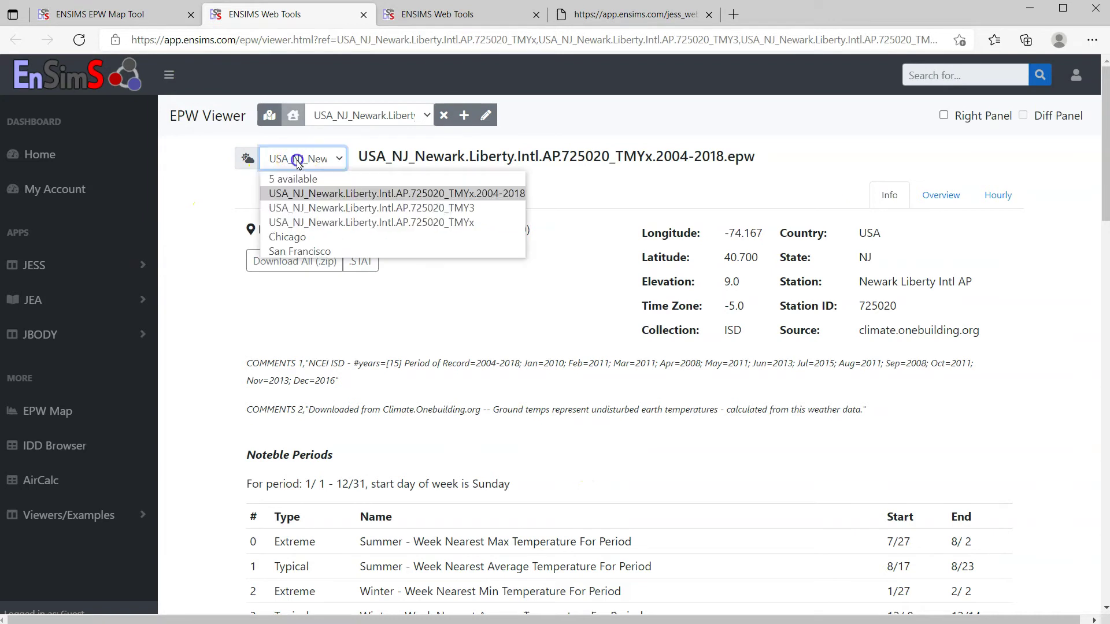
click(306, 208)
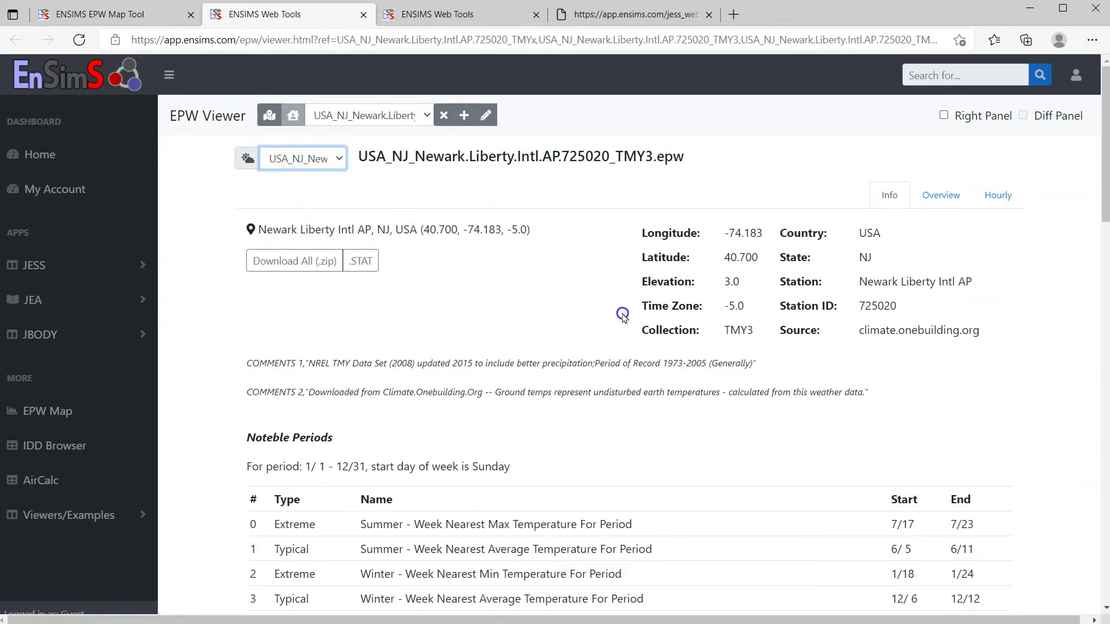
Add a second comparison panel showing the Newark TMYx file on the right
click(944, 116)
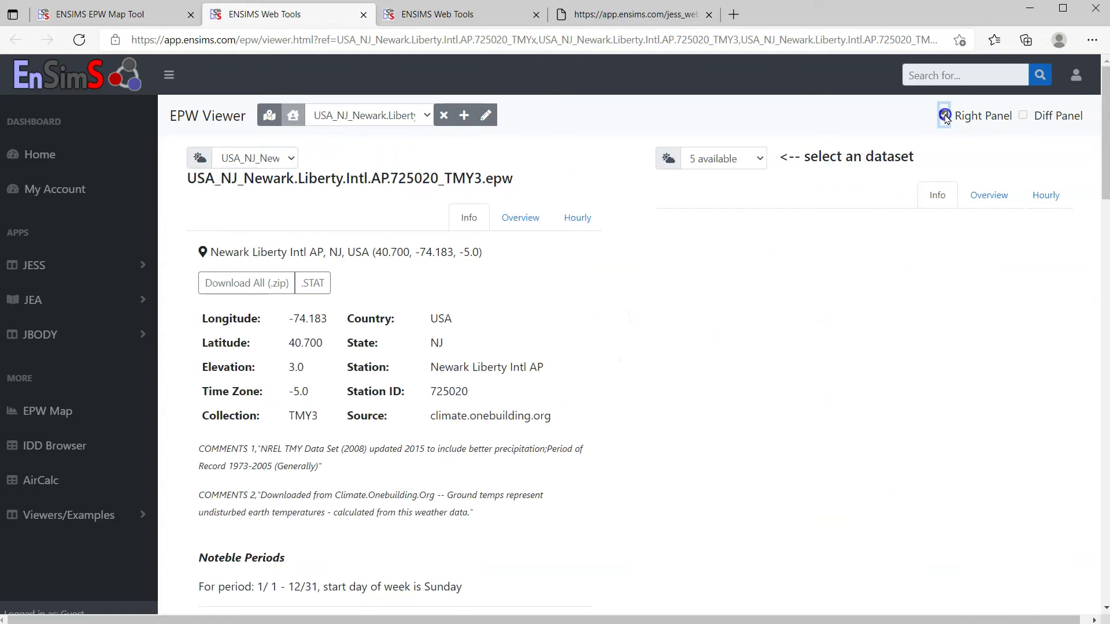
click(705, 157)
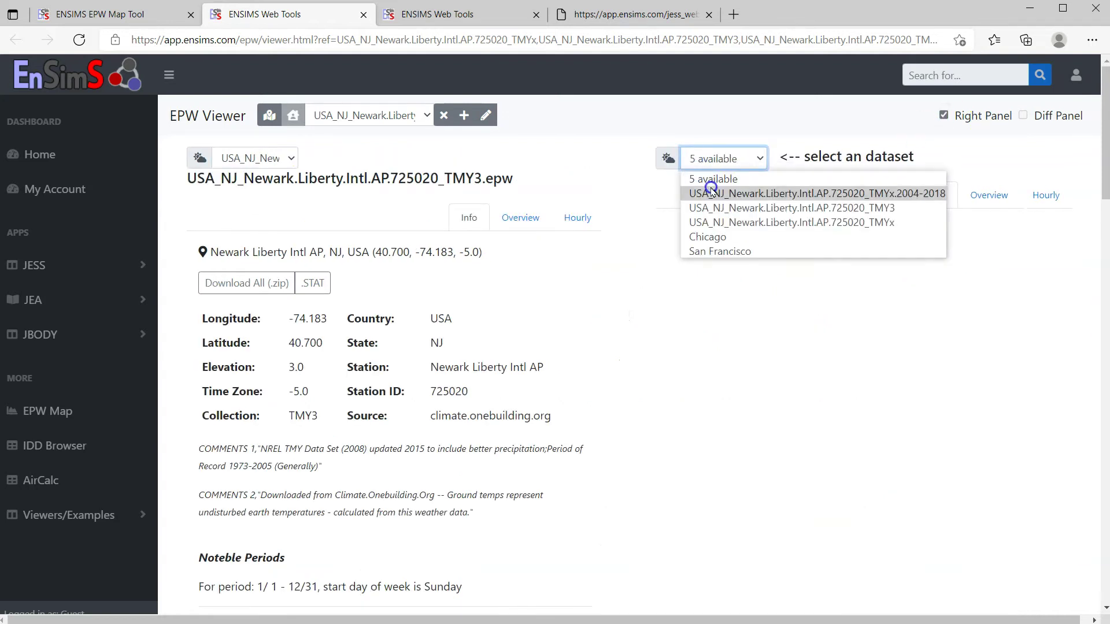
click(722, 223)
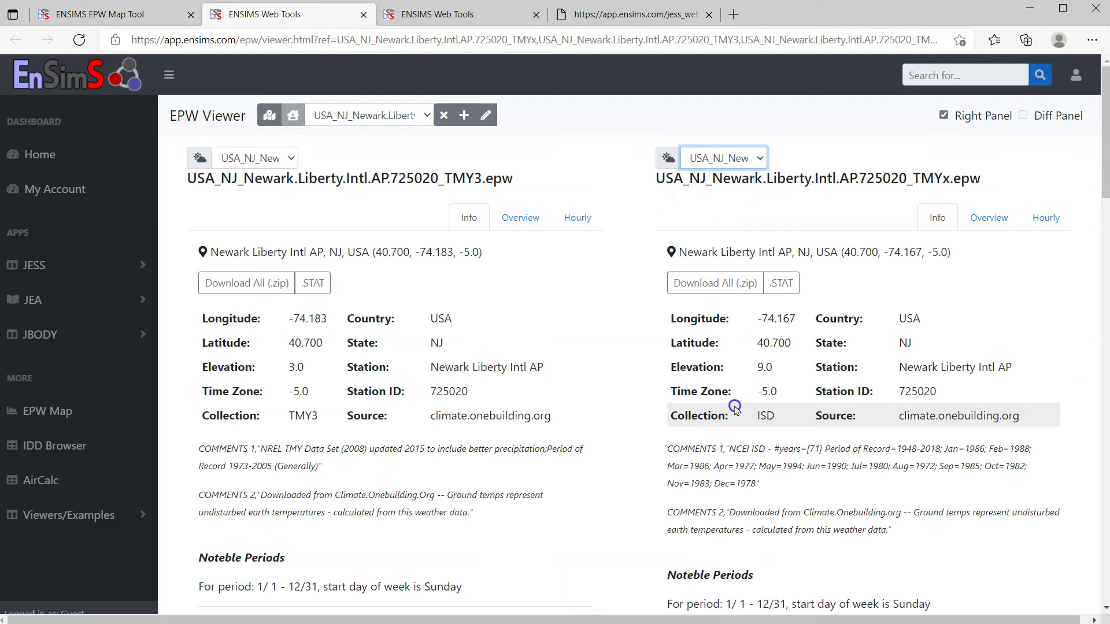
Review the Info tab comments for both files, including the 1973-2005 and 1948-2018 record periods
scroll(703, 406, down, 1)
scroll(635, 382, up, 1)
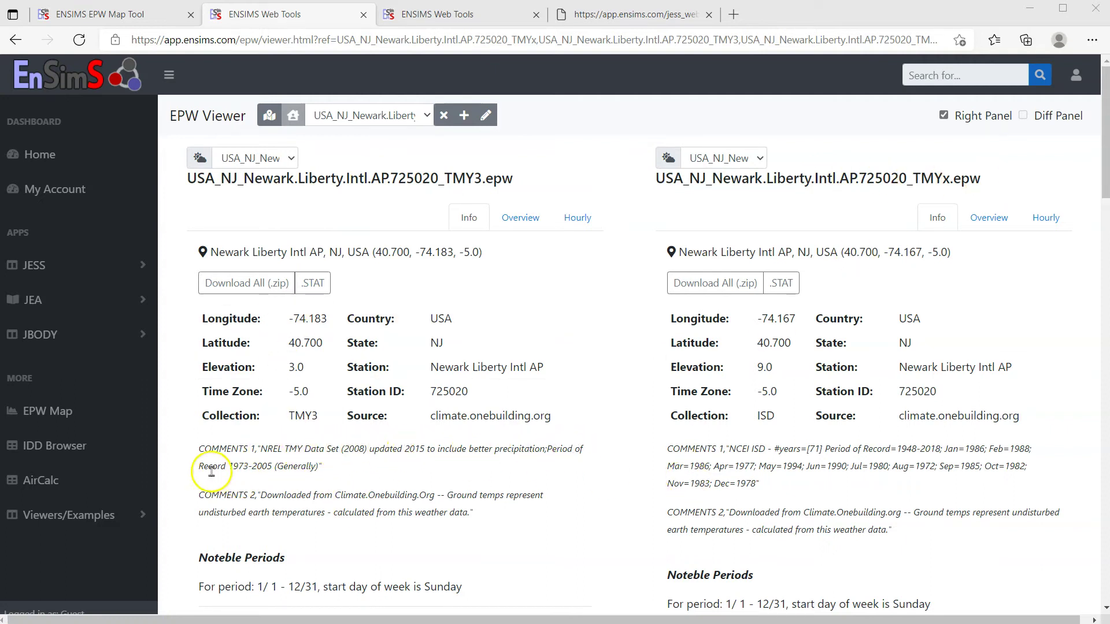
drag(225, 466, 266, 467)
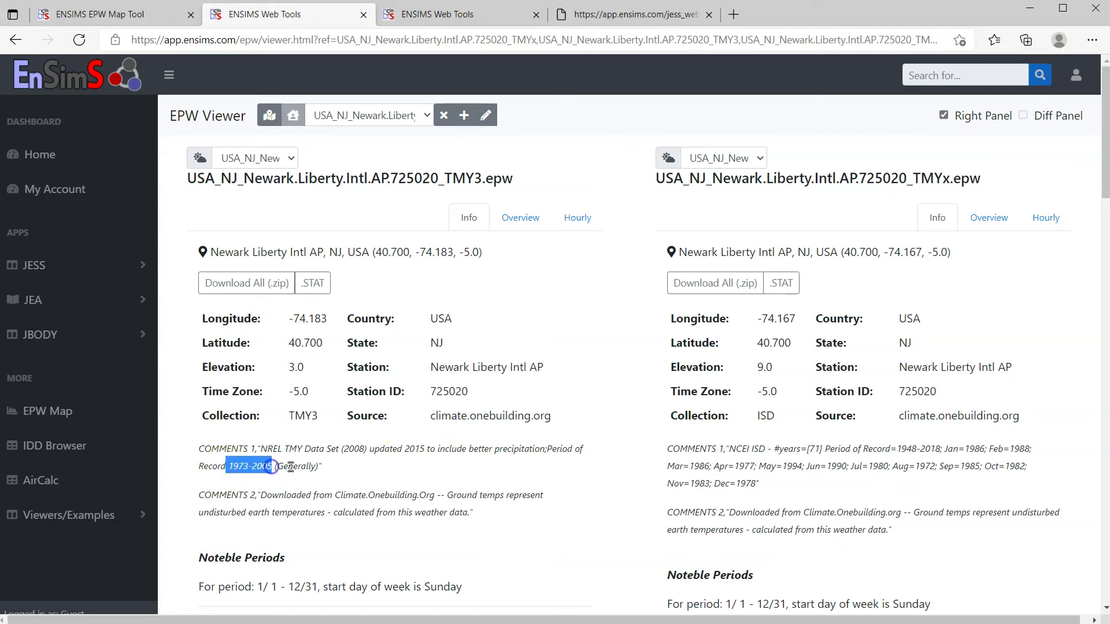
click(365, 465)
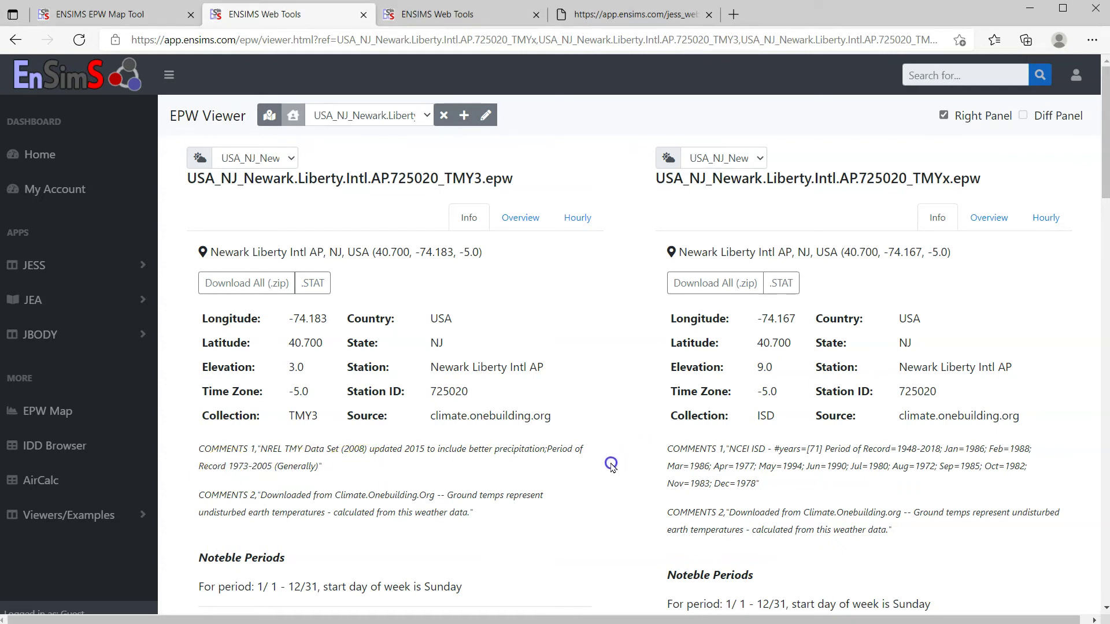
scroll(777, 496, down, 1)
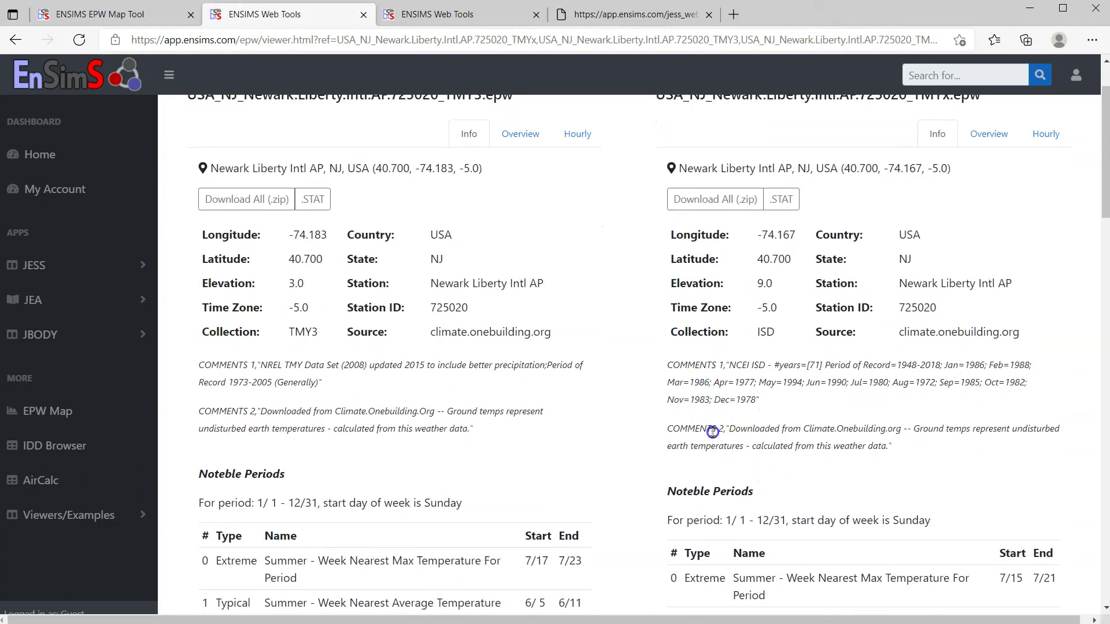
click(762, 465)
scroll(786, 462, down, 4)
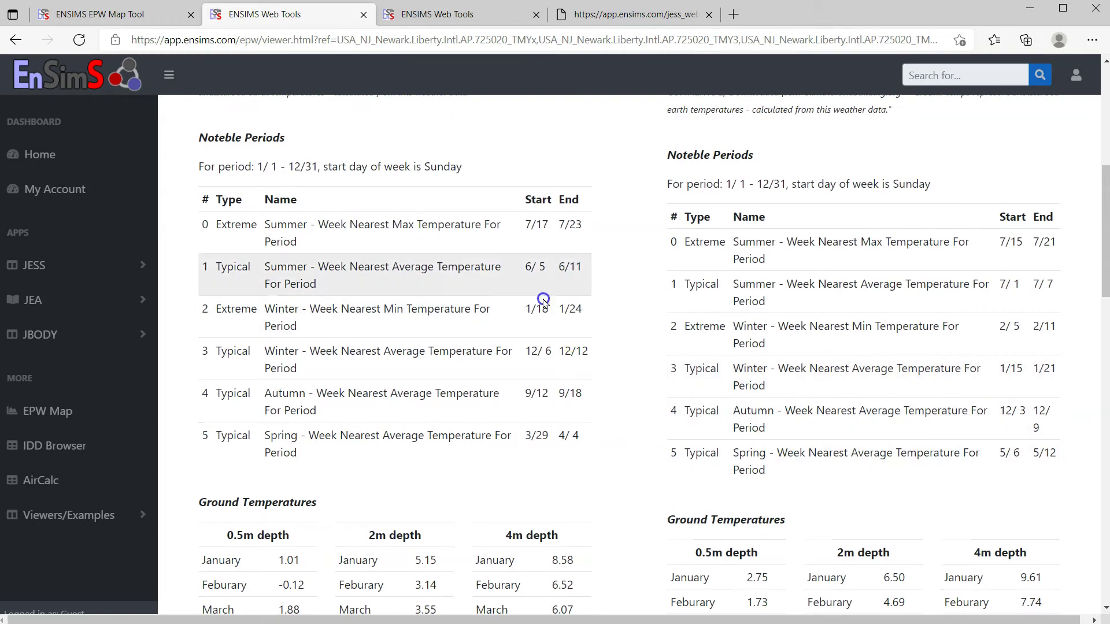
Bring up the Overview charts of temperatures and solar radiation for both Newark files
click(1007, 241)
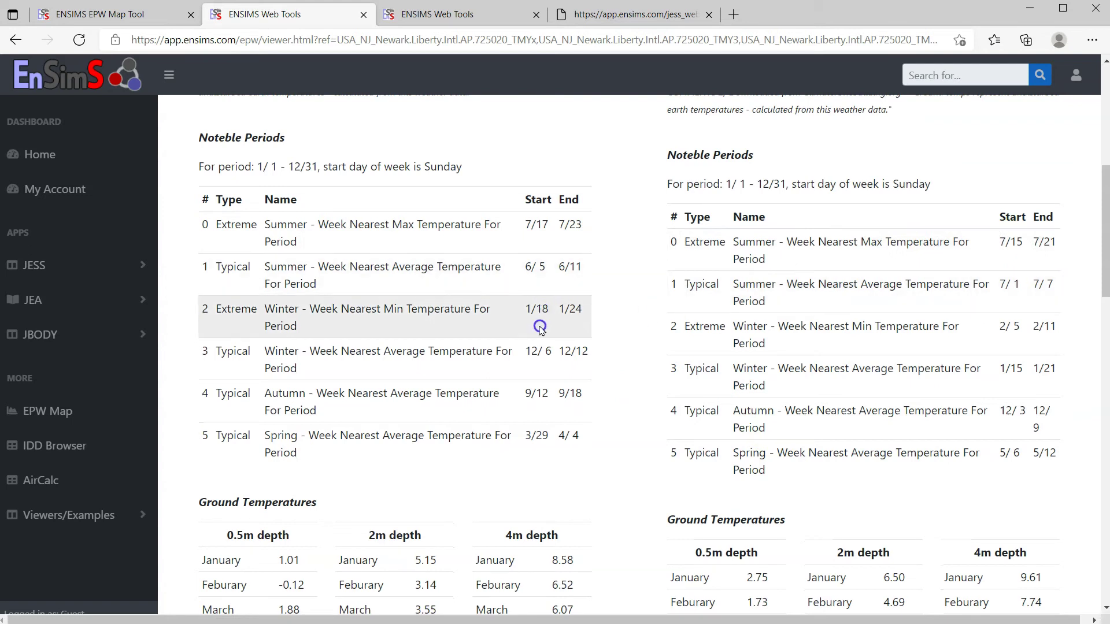
click(838, 345)
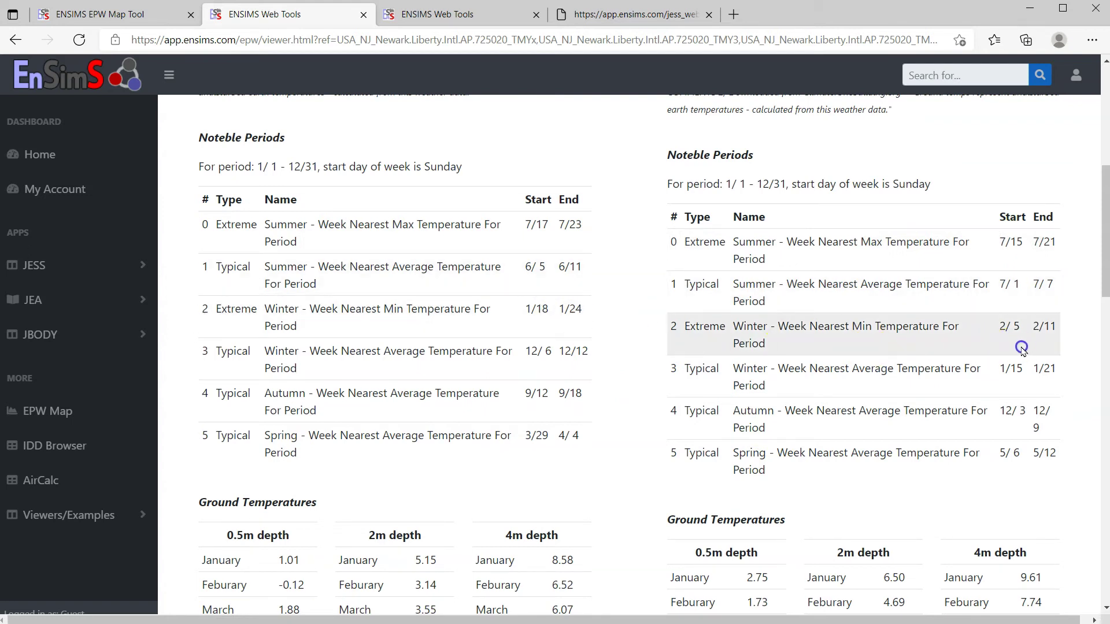
scroll(549, 463, down, 5)
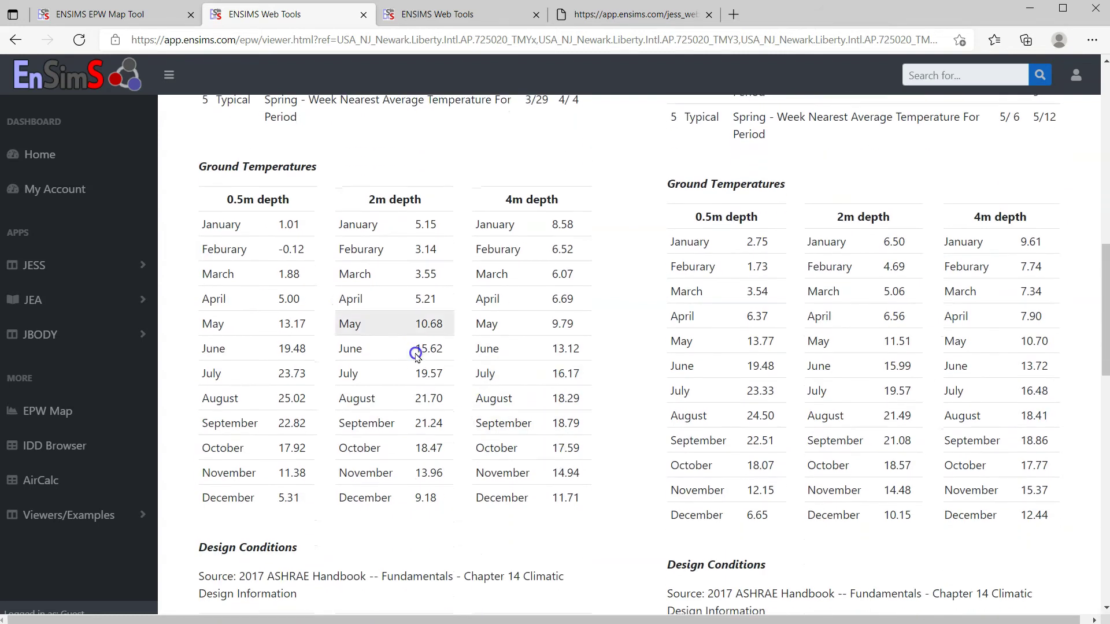
click(303, 383)
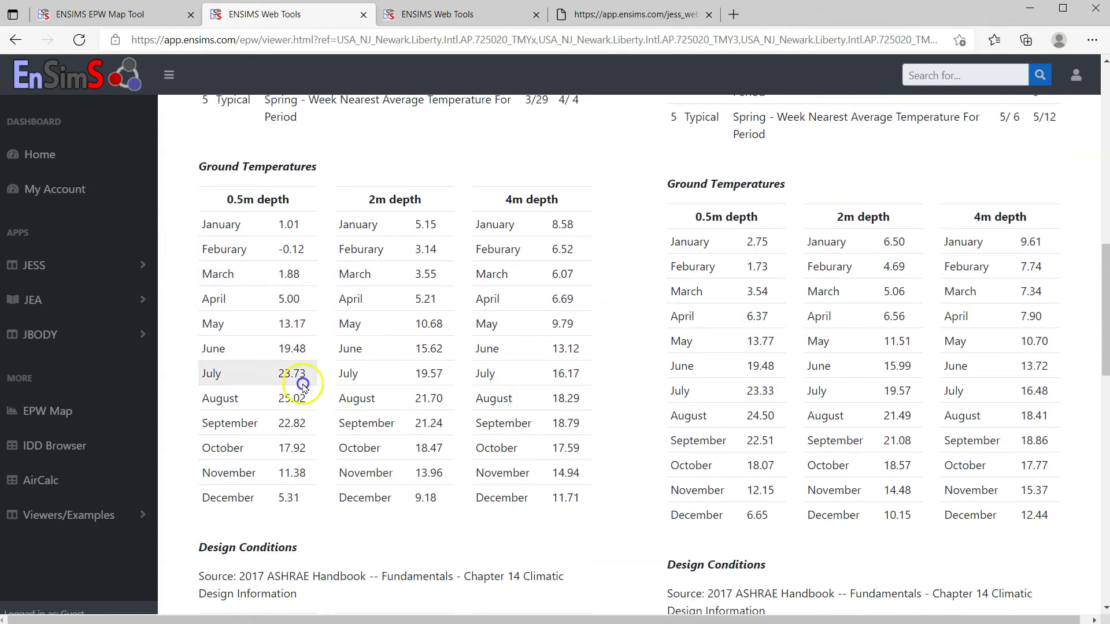
scroll(512, 471, down, 5)
click(439, 408)
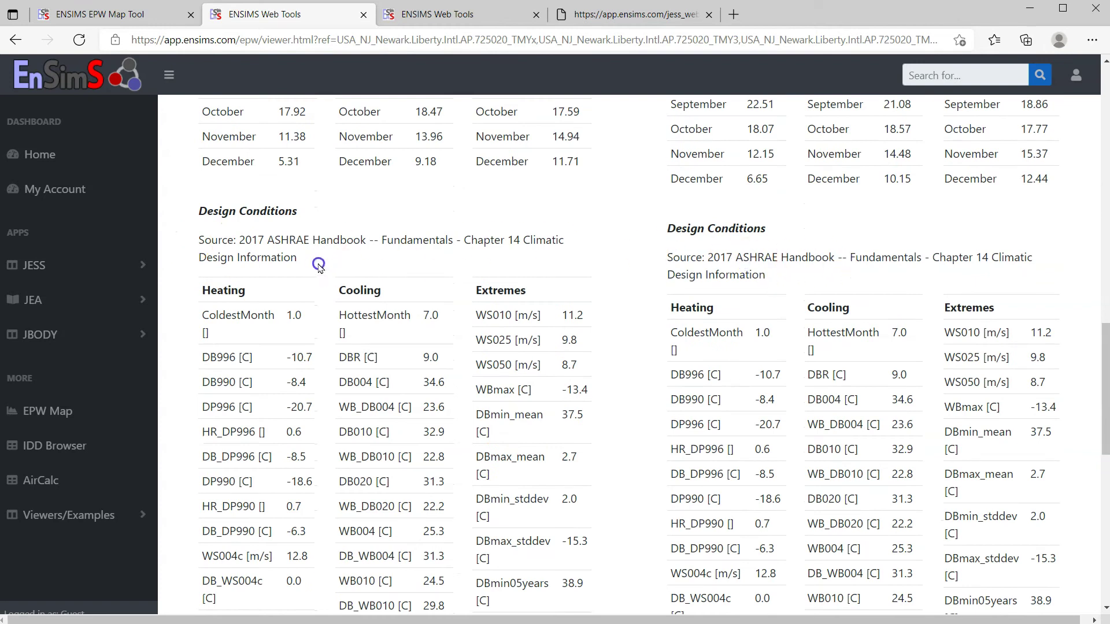
scroll(592, 424, up, 18)
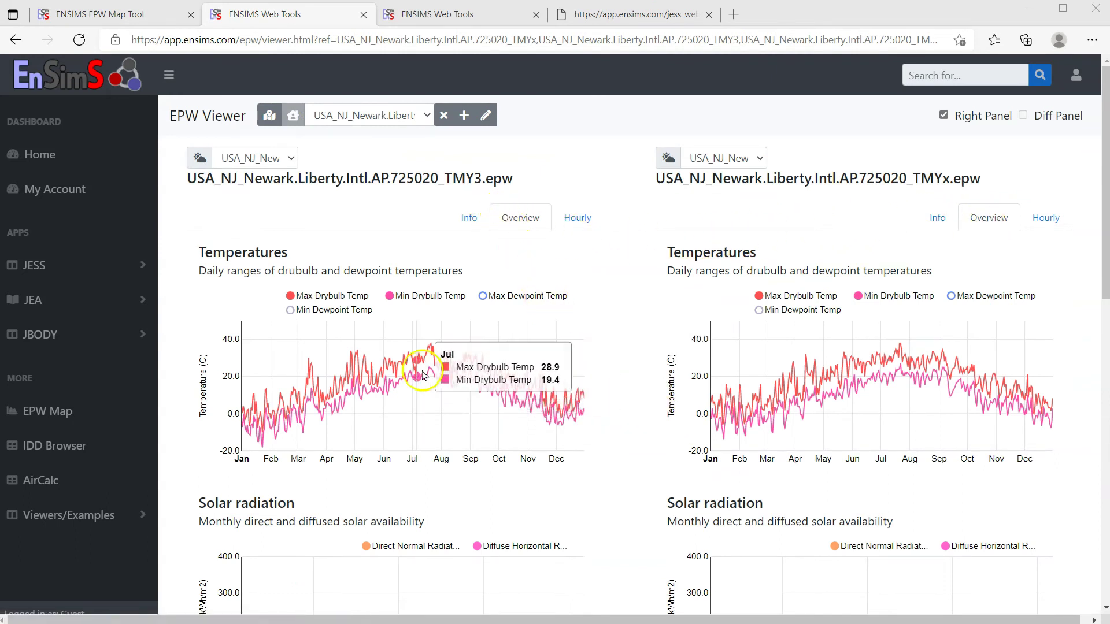
mouse_move(725, 444)
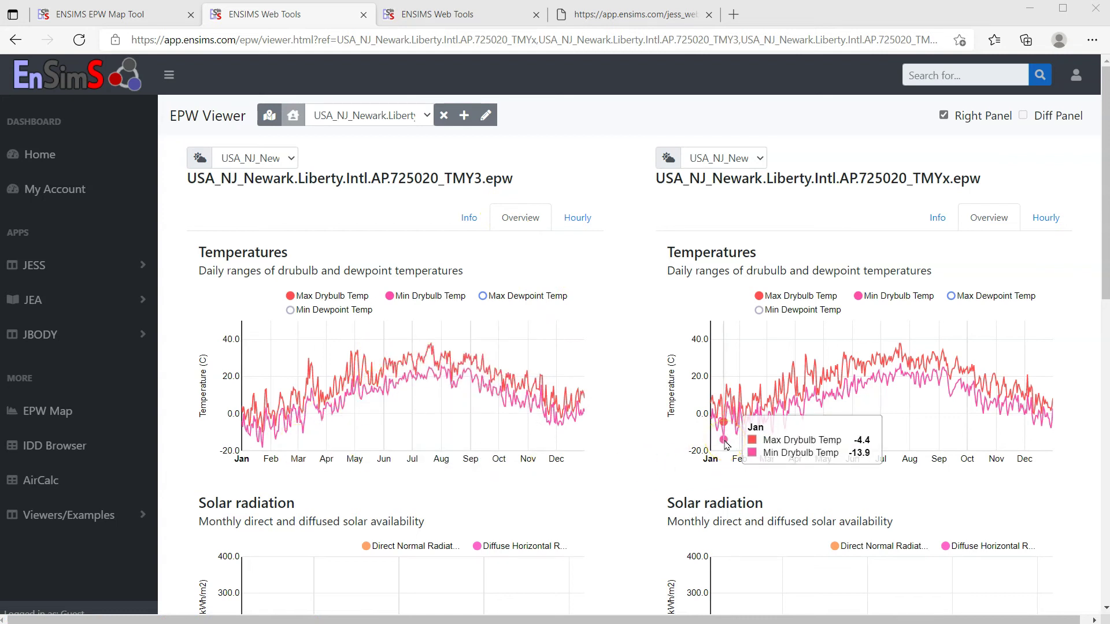
mouse_move(263, 454)
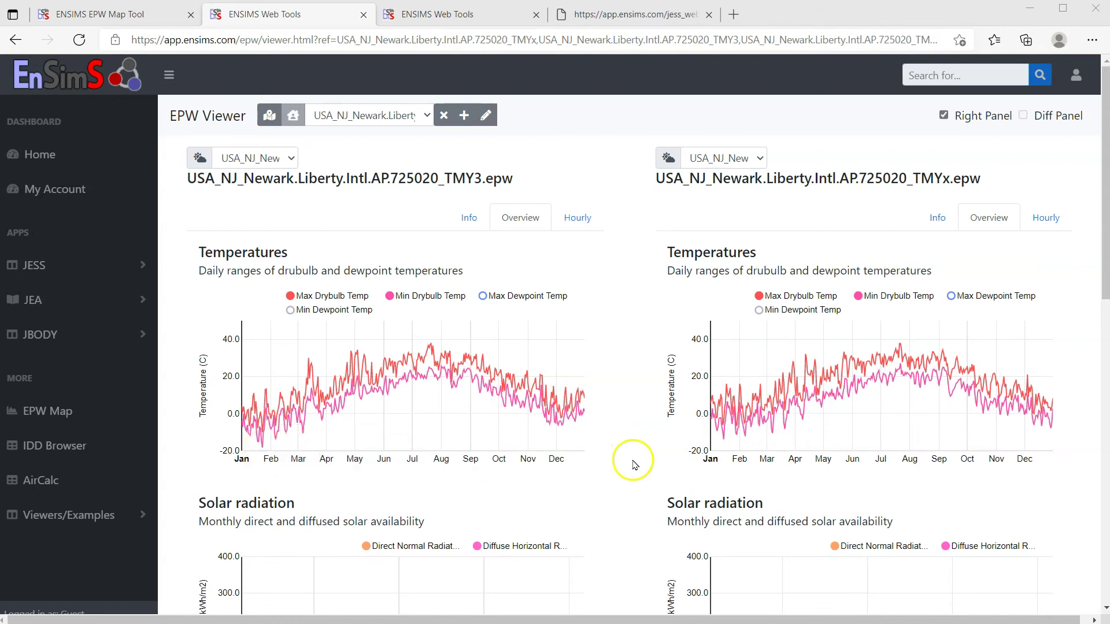
scroll(631, 461, down, 7)
scroll(661, 472, down, 3)
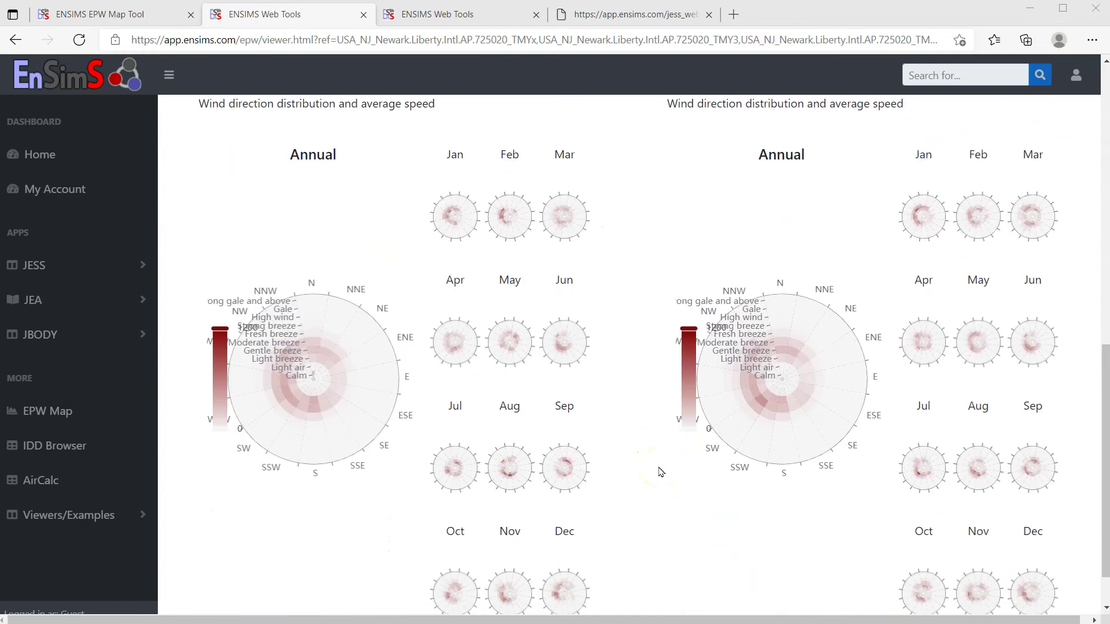
scroll(661, 472, up, 10)
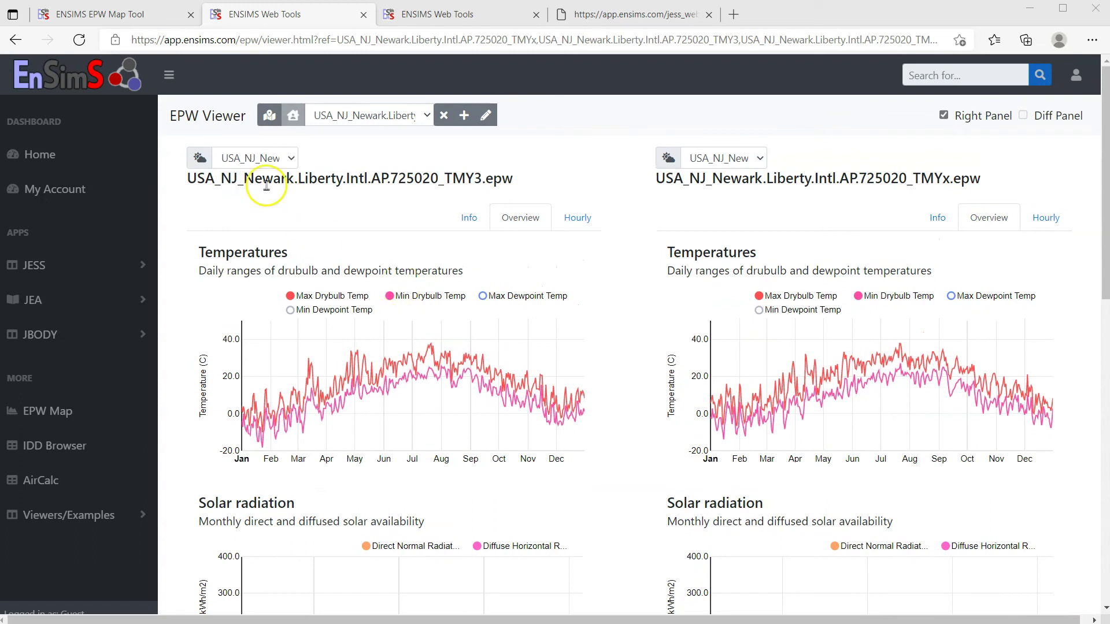
Load Newark TMYx 2004-2018 into the left panel and hide its Max and Min Dewpoint lines
click(250, 161)
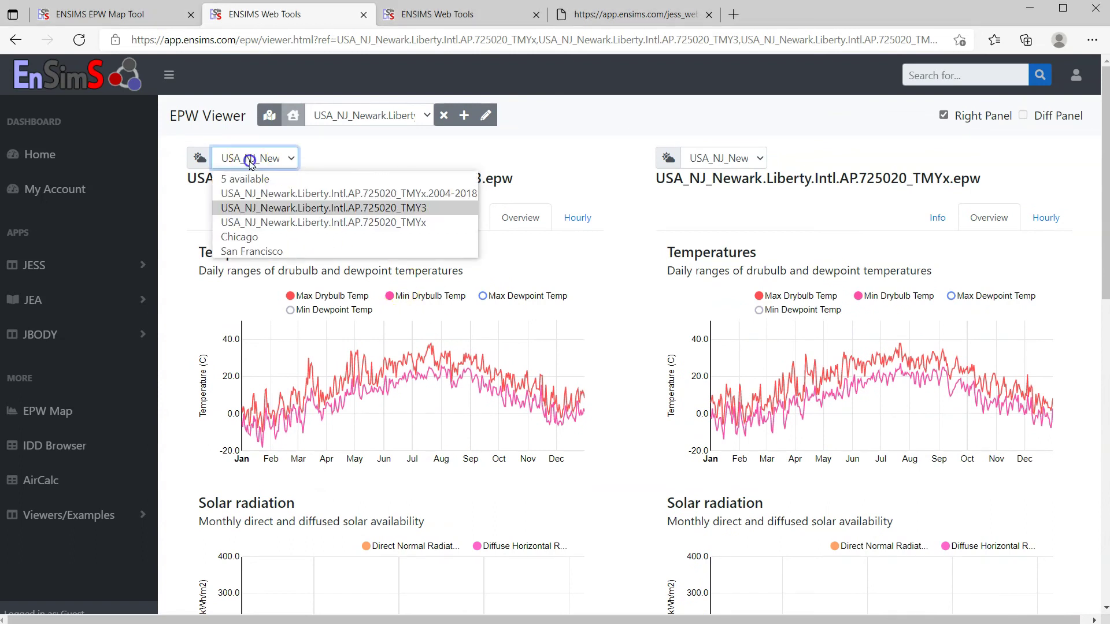
click(261, 192)
click(481, 294)
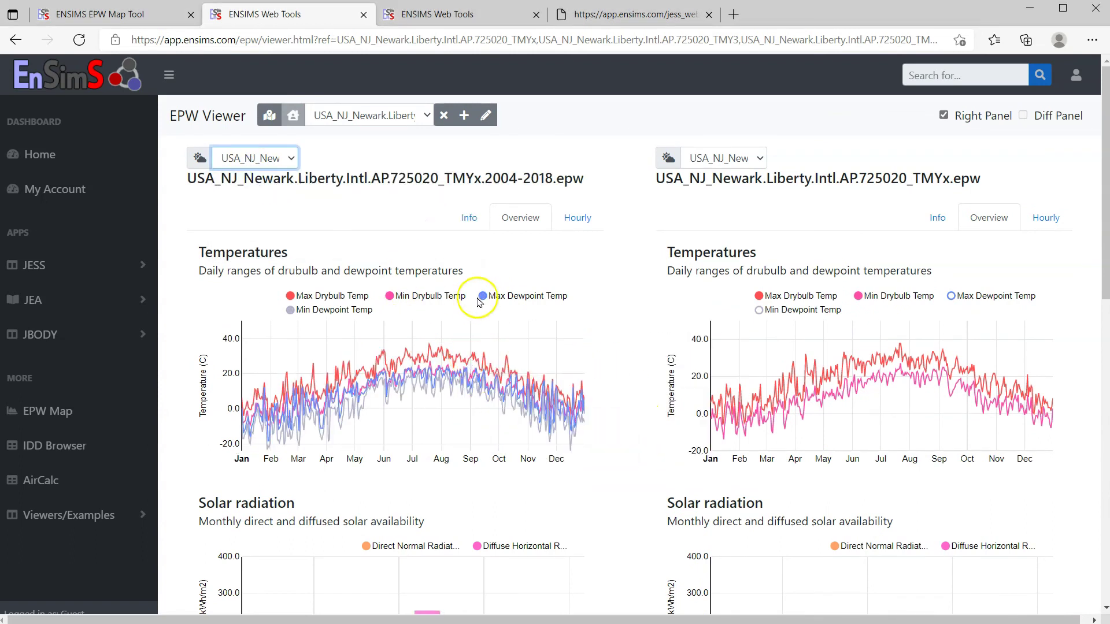
click(289, 310)
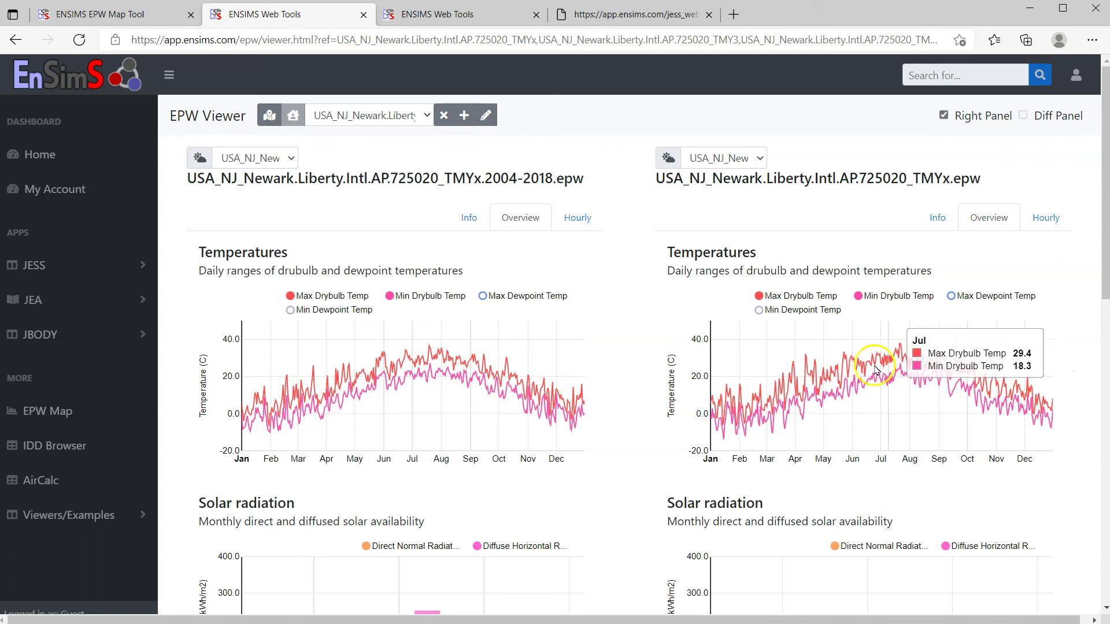
scroll(830, 502, down, 7)
scroll(830, 501, up, 2)
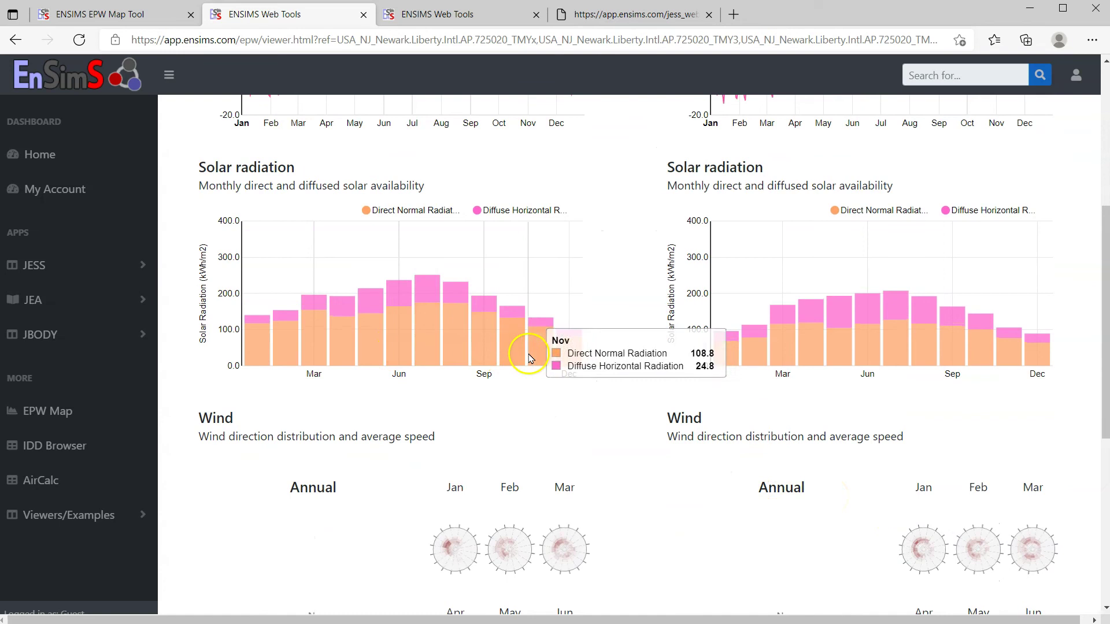
Hide the Diffuse Horizontal bars in both panels' solar radiation charts
click(946, 211)
click(477, 211)
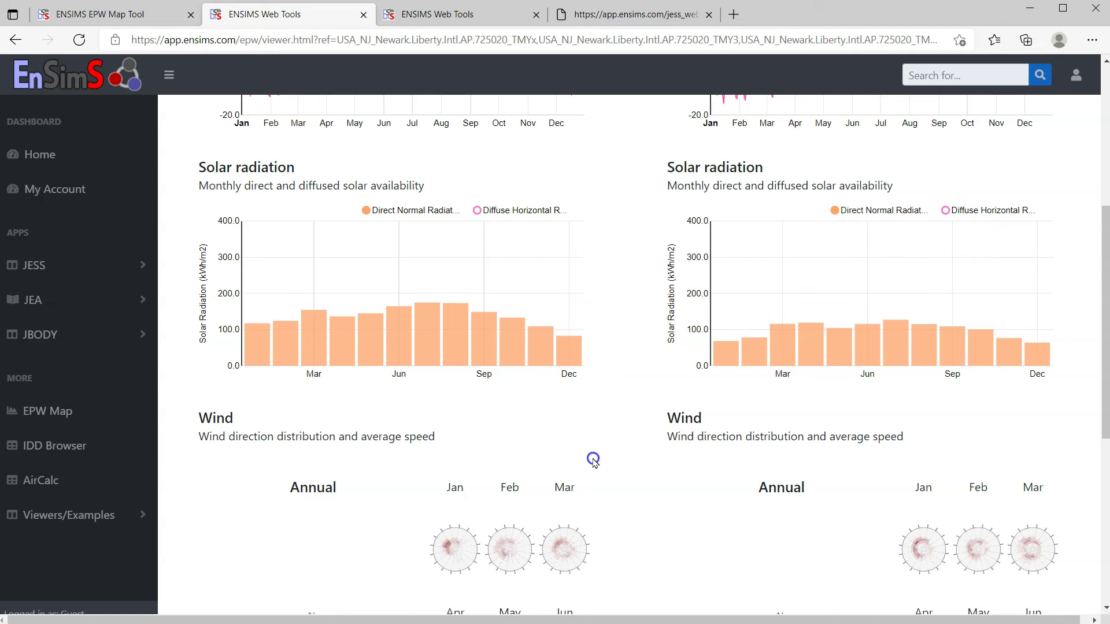
scroll(593, 456, up, 6)
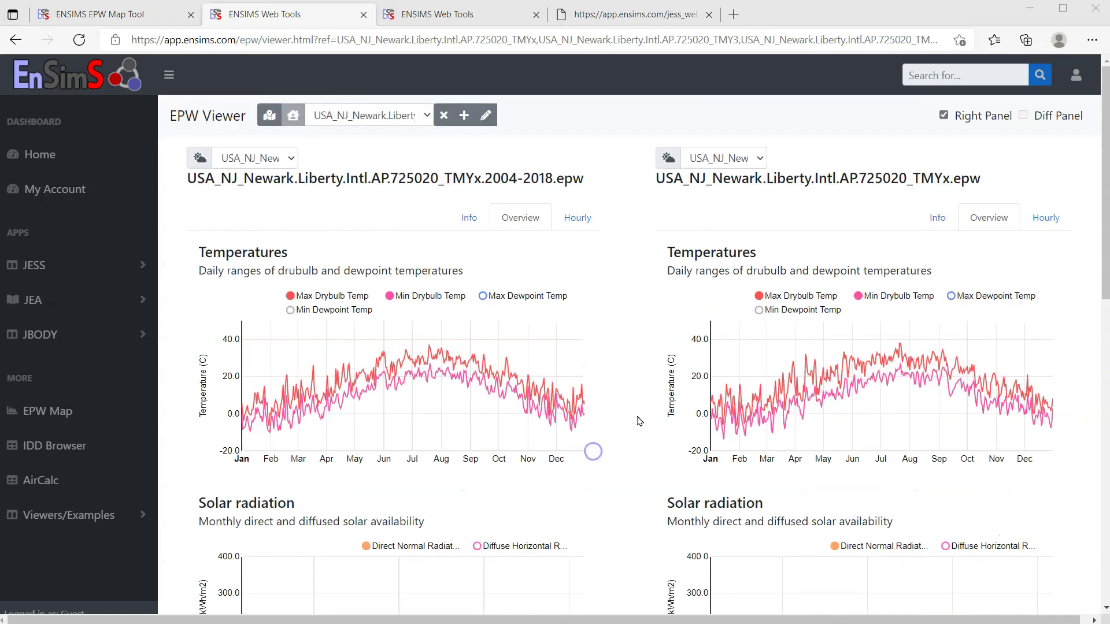
click(104, 14)
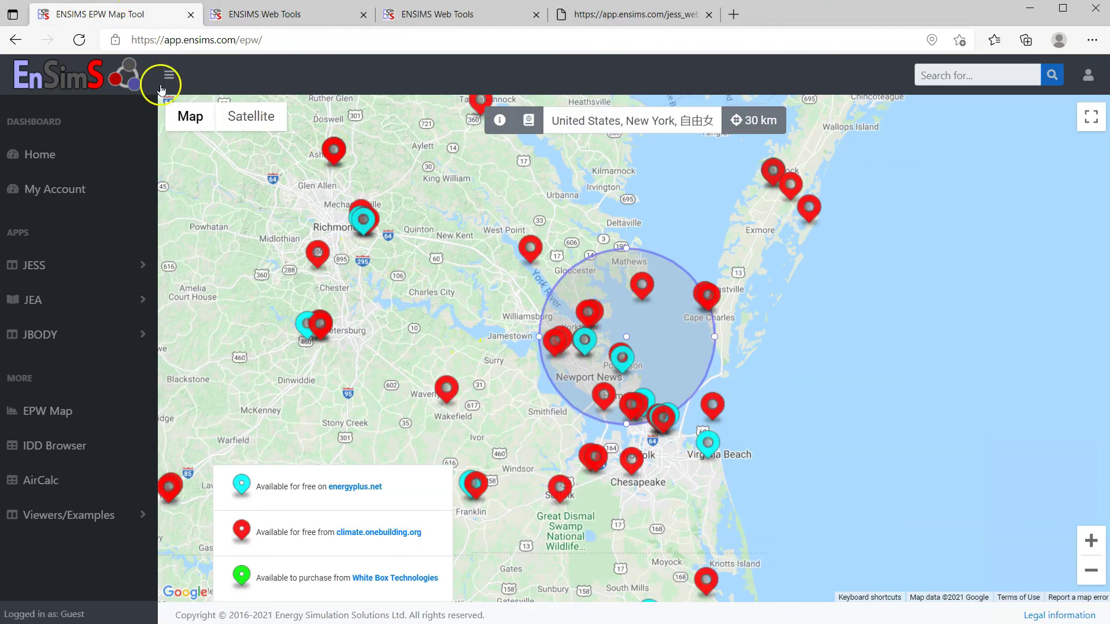
Reload the EPW Map and zoom out to a worldwide view with a 100 km radius
click(79, 40)
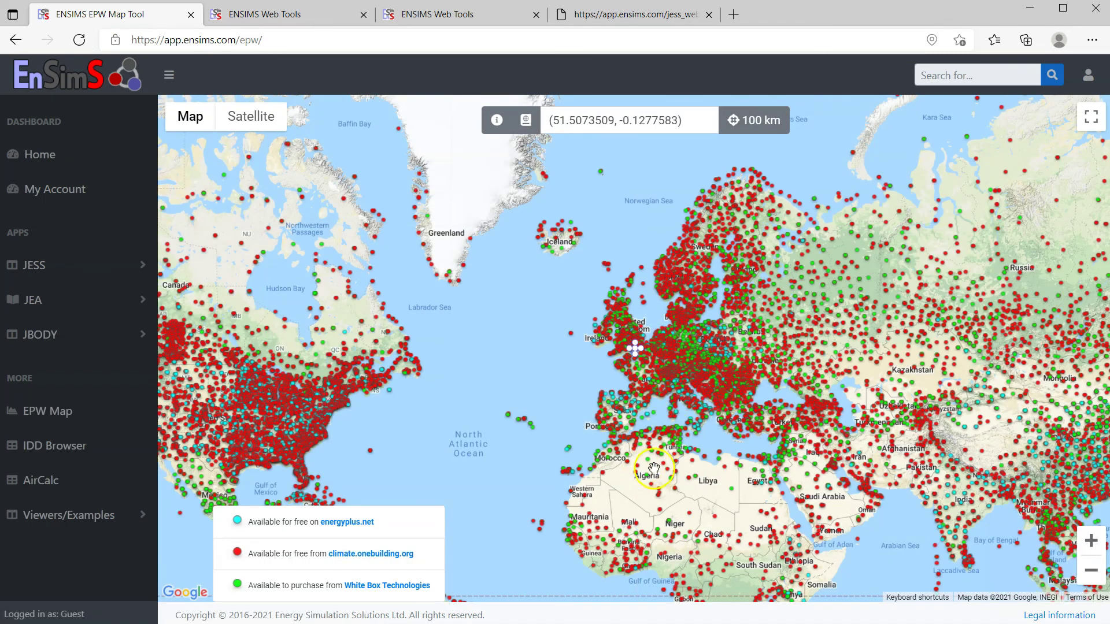
mouse_move(665, 474)
click(625, 475)
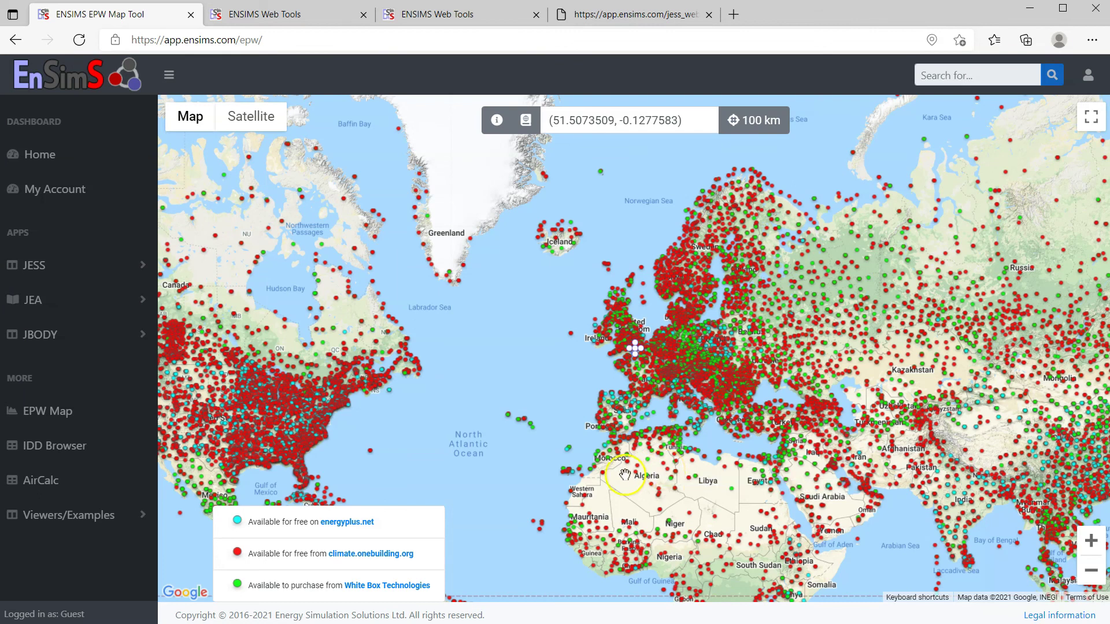